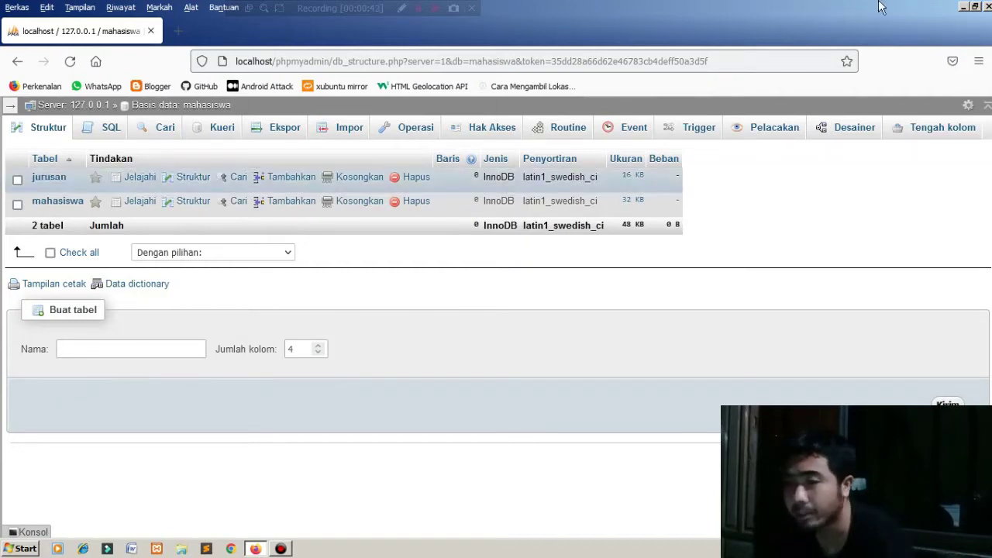
# Step: Examine the mahasiswa database's designer diagram and the jurusan table's structure and relation settings, and return to the database's table list
pyautogui.click(842, 133)
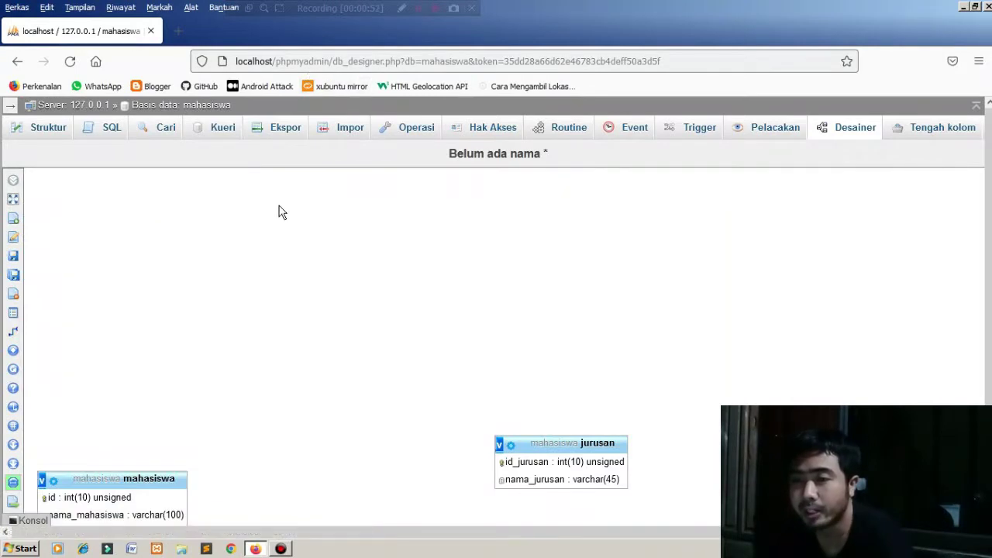
pyautogui.click(178, 110)
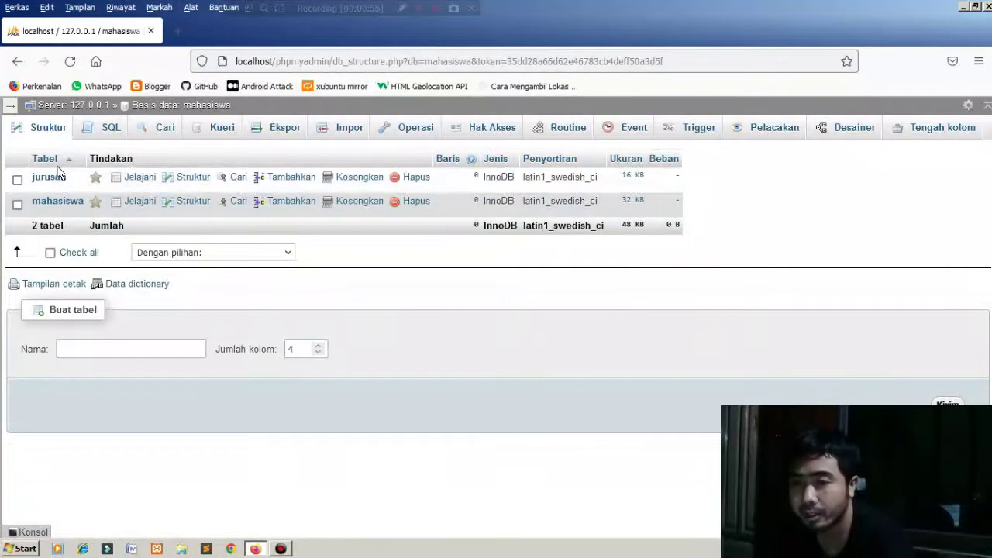
pyautogui.click(50, 177)
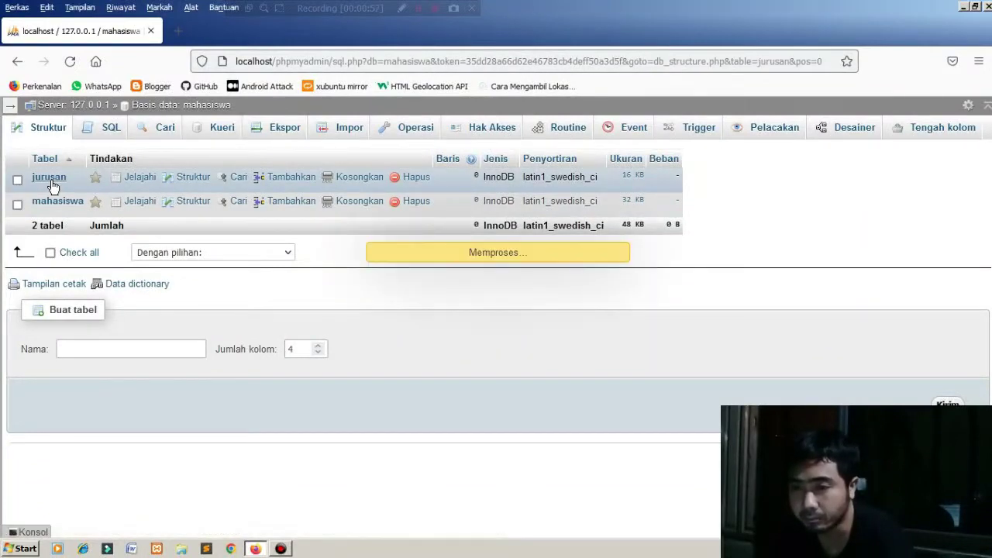
pyautogui.click(124, 129)
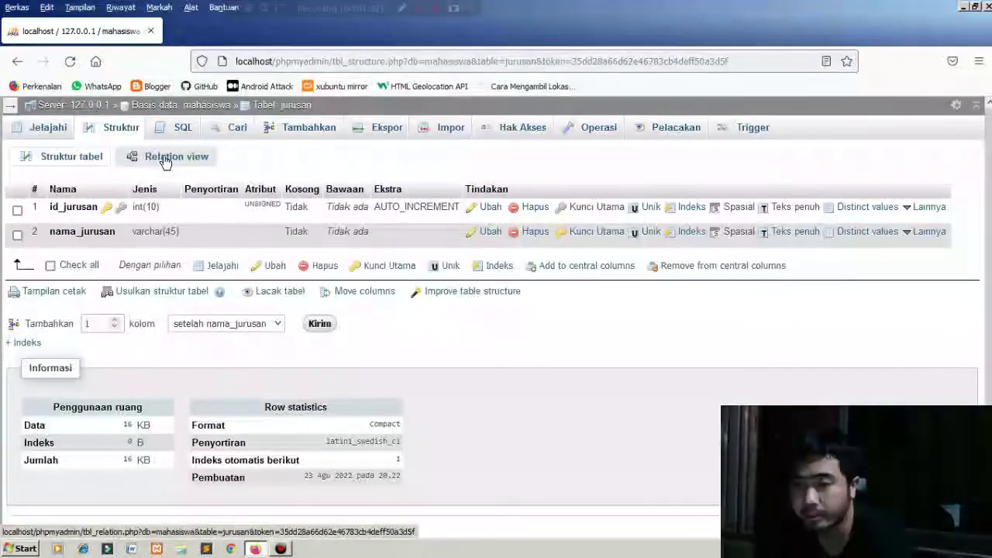
pyautogui.click(165, 157)
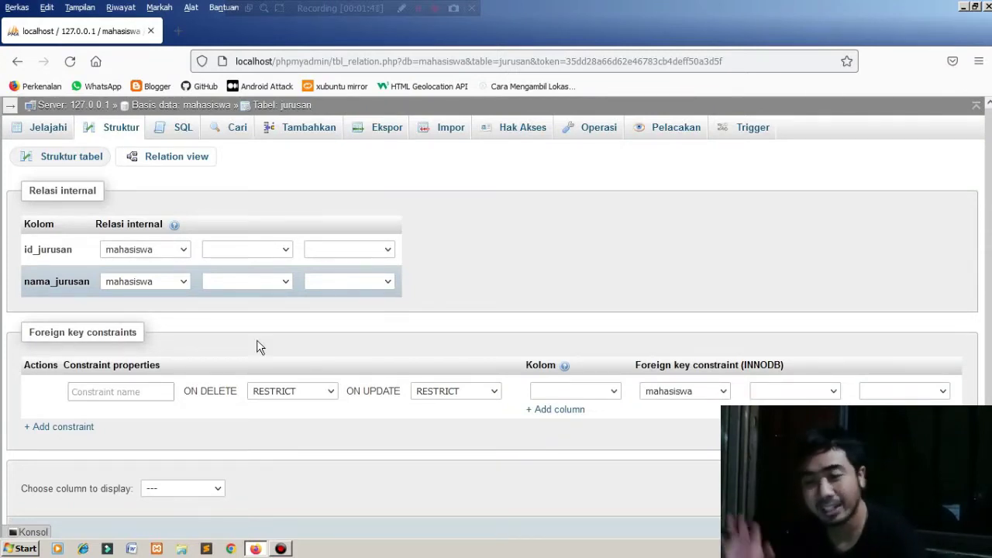
pyautogui.click(159, 385)
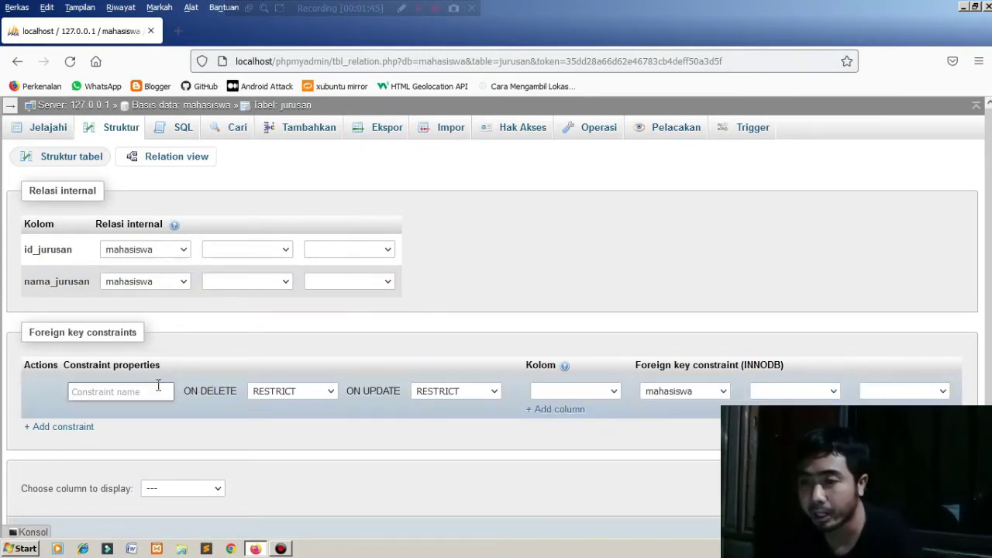
pyautogui.click(93, 127)
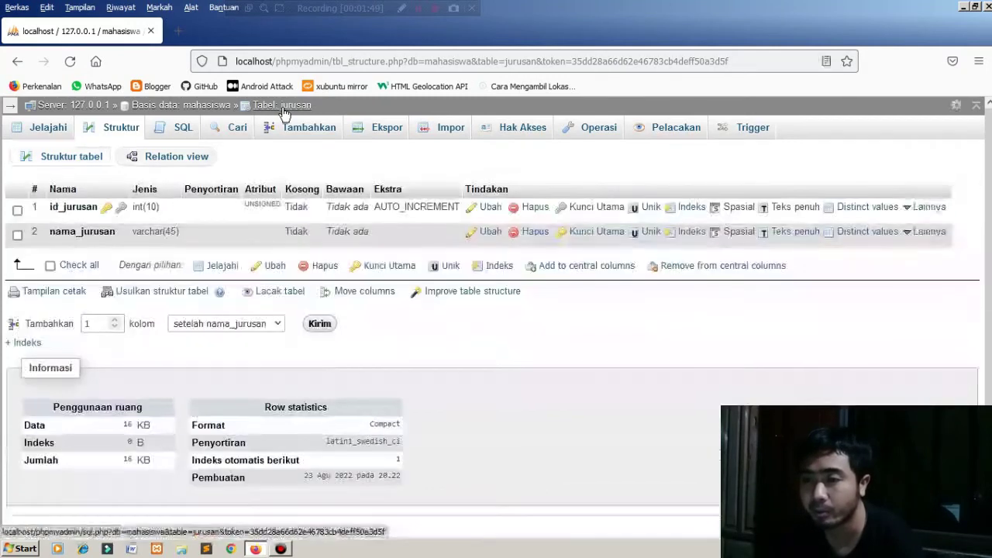
pyautogui.click(219, 112)
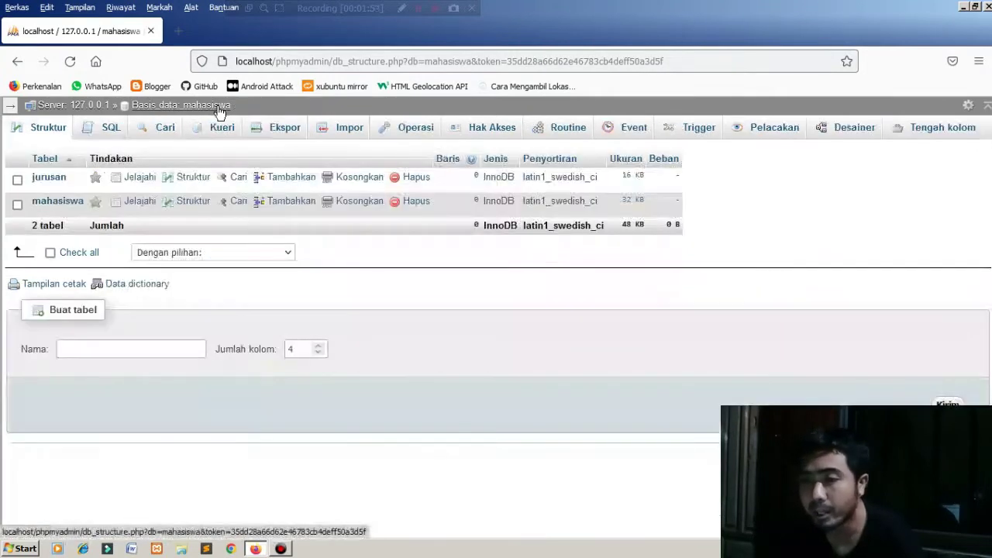
# Step: Open the jurusan table in a separate browser tab and display its column structure
pyautogui.rightClick(45, 179)
pyautogui.click(76, 185)
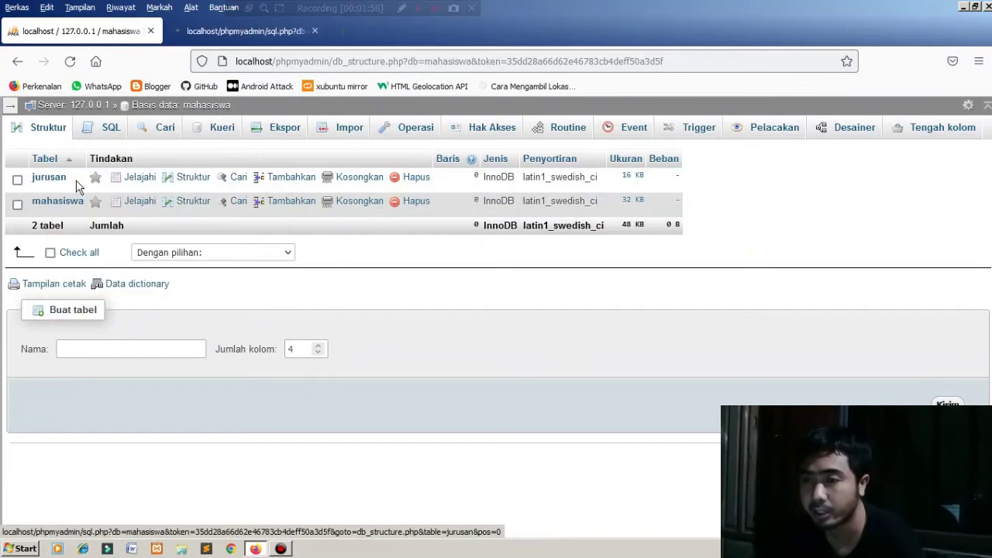
pyautogui.click(217, 35)
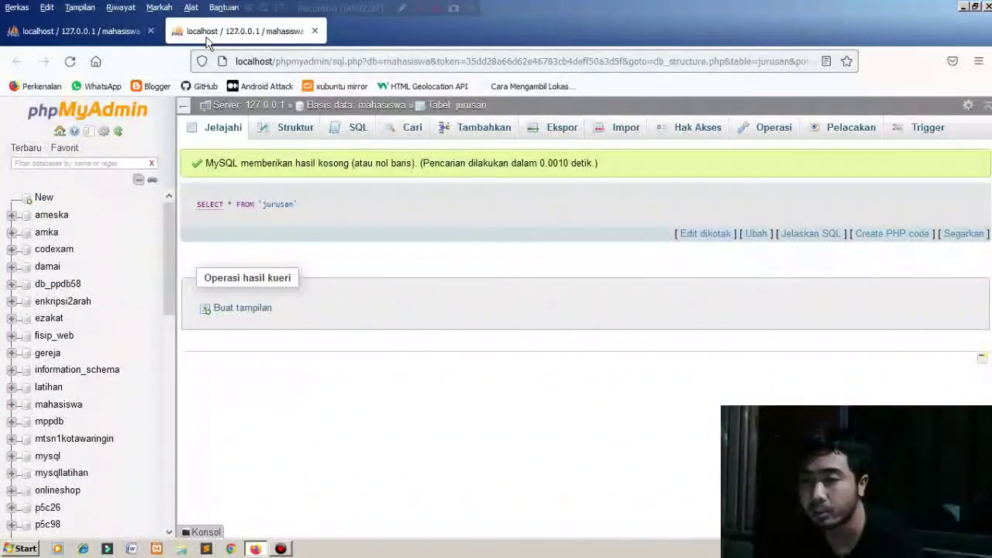
pyautogui.click(100, 38)
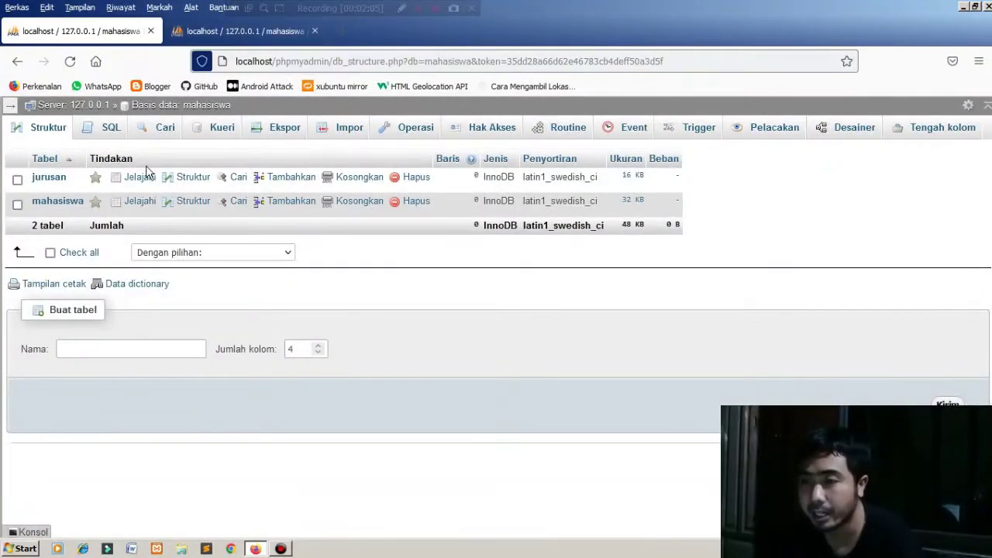
pyautogui.click(197, 36)
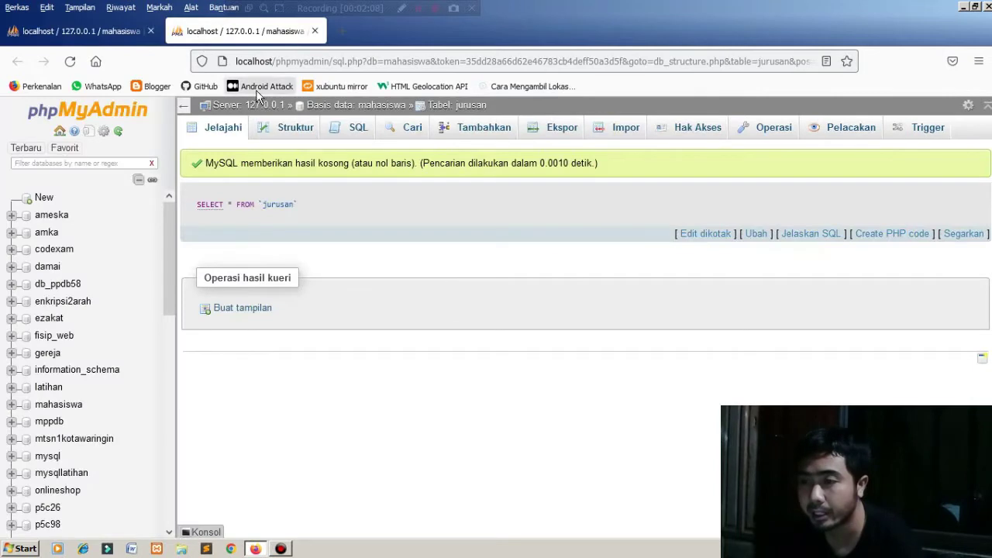
pyautogui.click(286, 135)
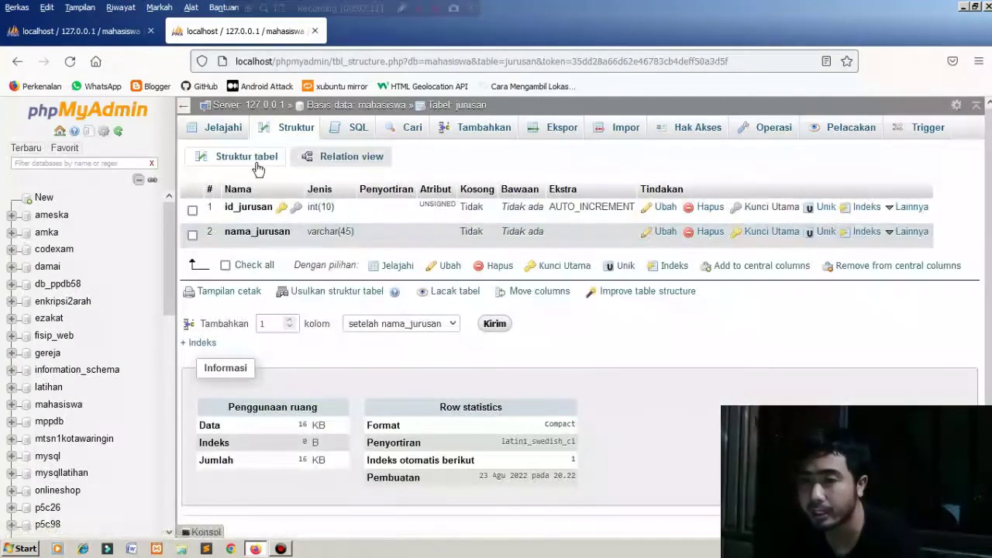
# Step: Open the mahasiswa table in another browser tab and display its column structure
pyautogui.click(113, 38)
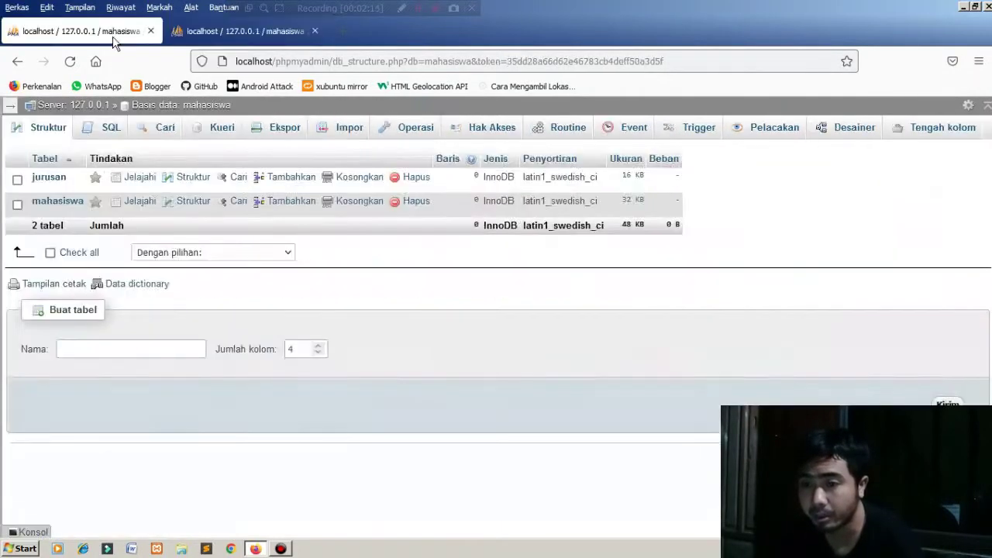
pyautogui.rightClick(64, 203)
pyautogui.click(101, 206)
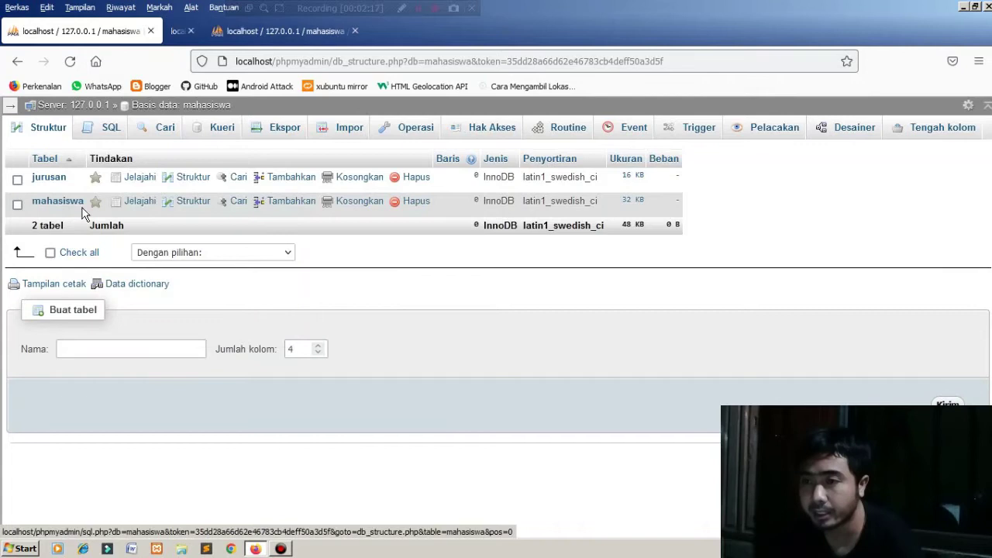
pyautogui.click(206, 35)
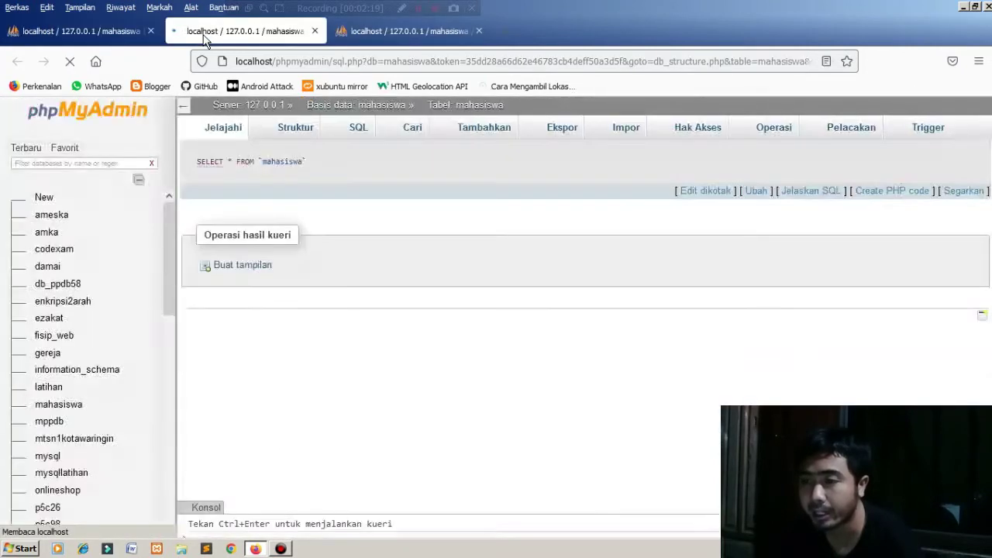
pyautogui.click(292, 137)
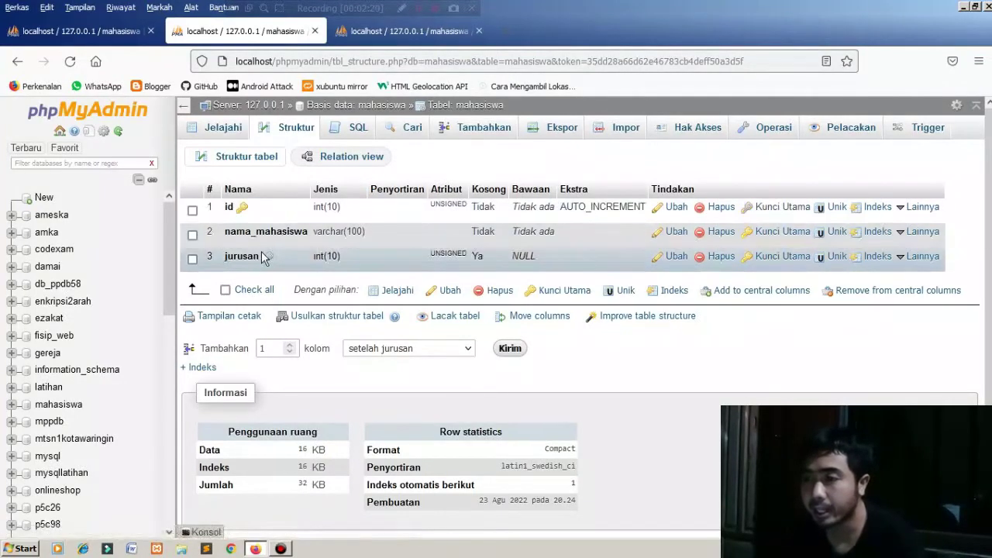
# Step: Compare the jurusan column of the mahasiswa table with the id_jurusan column of the jurusan table
pyautogui.click(421, 36)
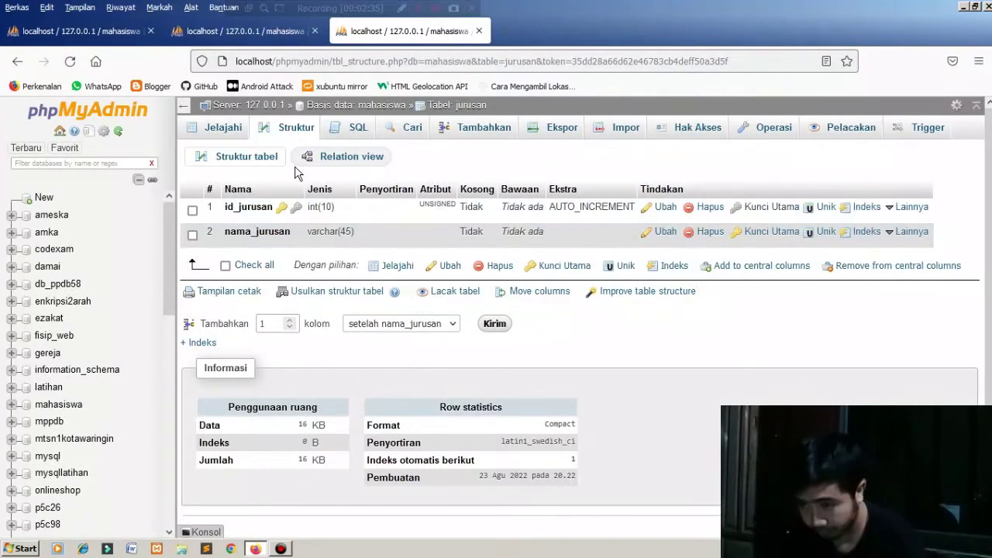
pyautogui.click(285, 39)
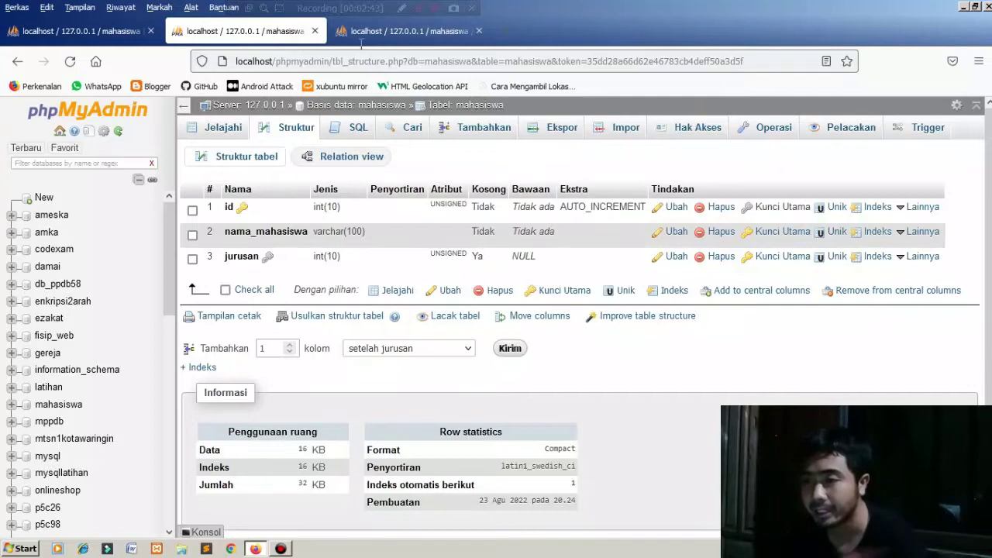
pyautogui.click(385, 35)
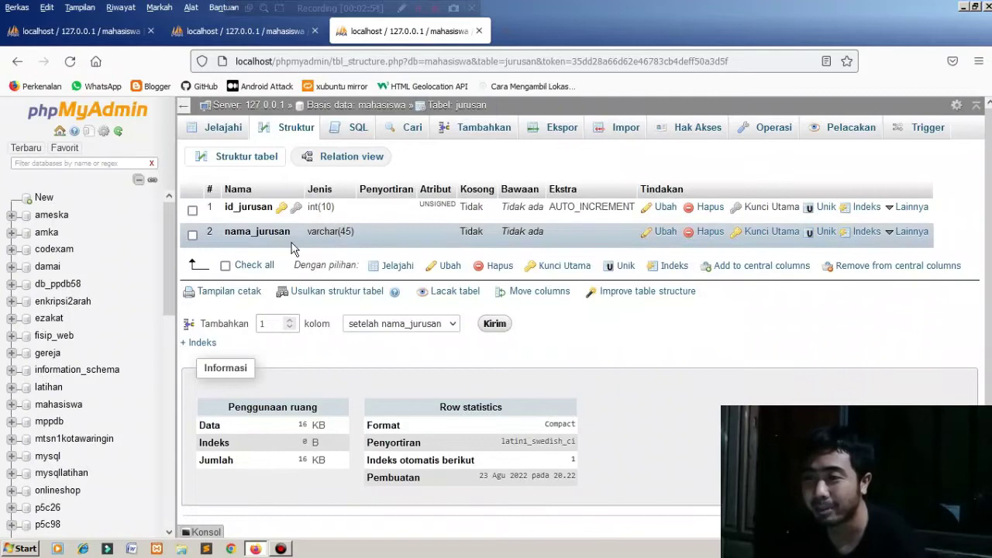
pyautogui.click(262, 34)
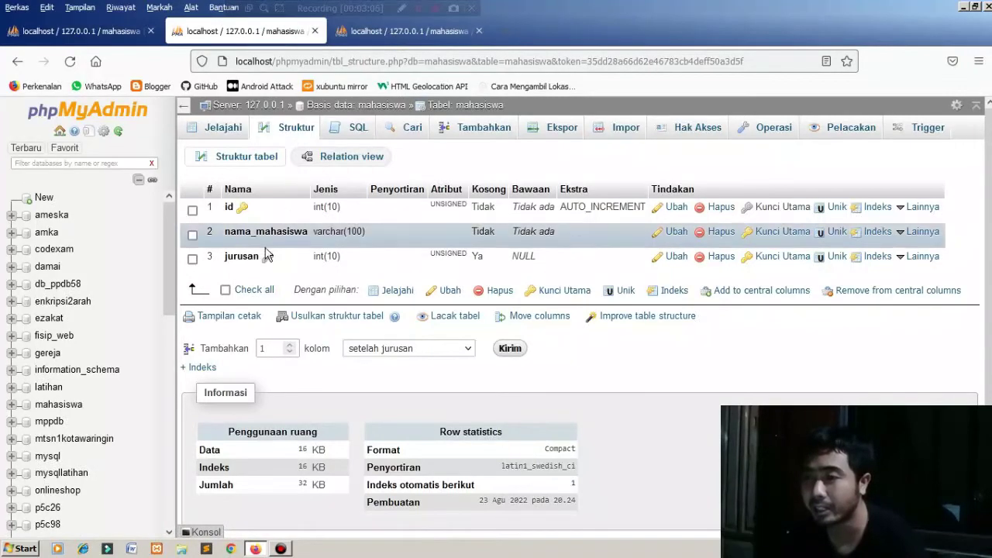
pyautogui.click(361, 35)
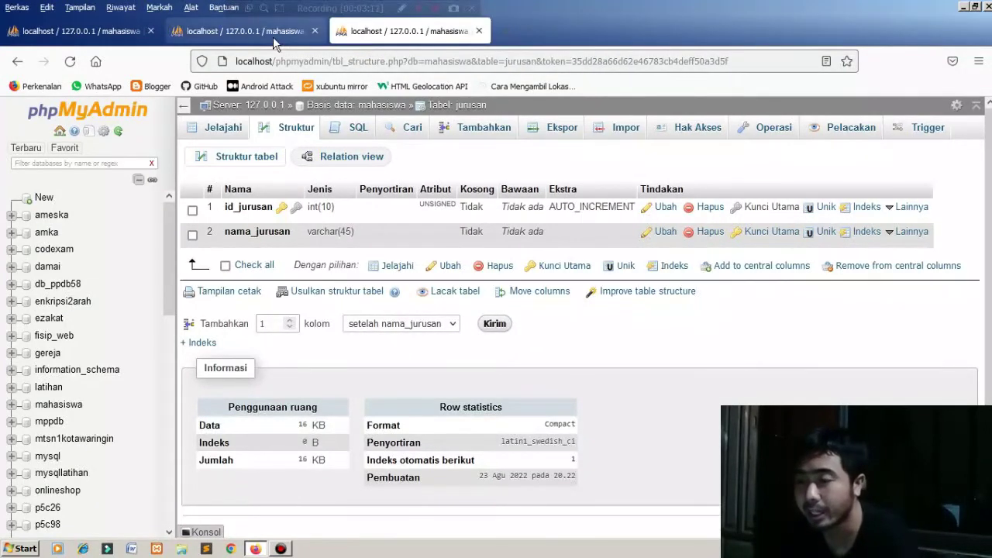
pyautogui.click(273, 35)
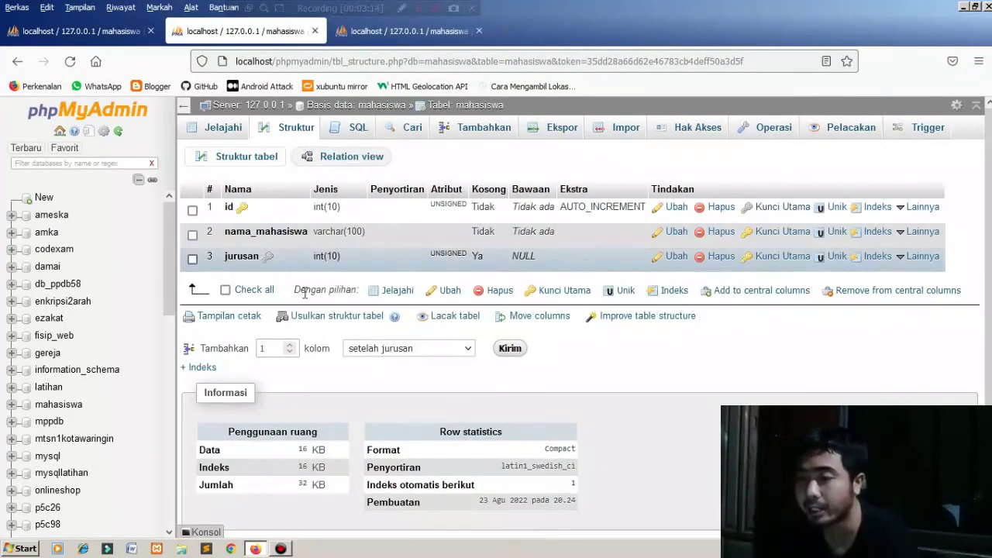
# Step: Open the mahasiswa table's relation settings and name the new foreign key constraint jurusan_foreign
pyautogui.click(351, 157)
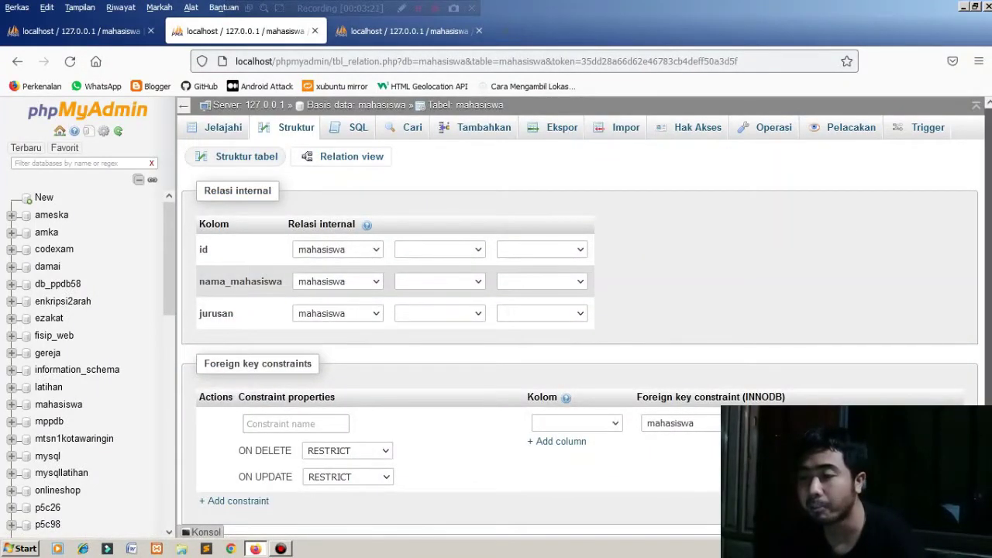
pyautogui.scroll(-2, 527, 254)
pyautogui.scroll(2, 527, 254)
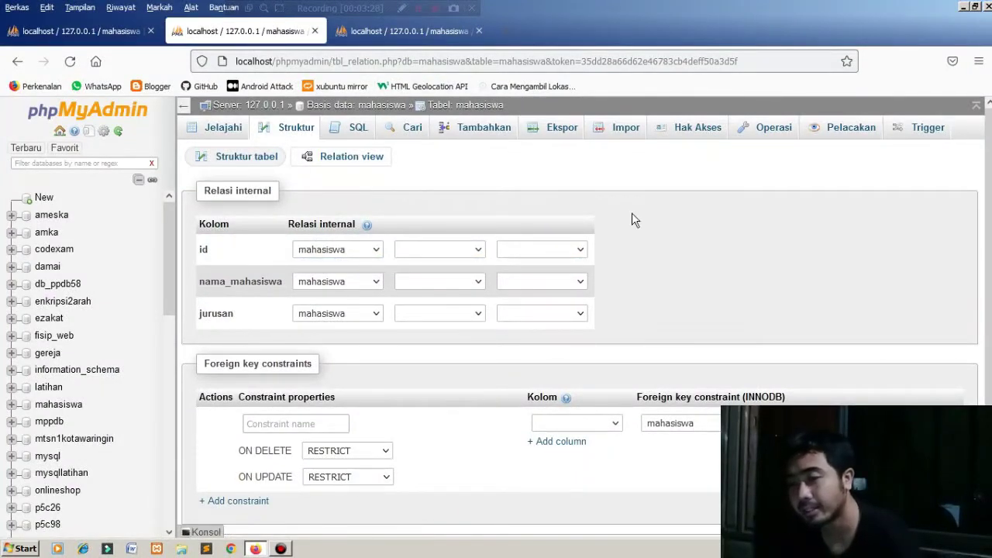
pyautogui.scroll(-3, 633, 358)
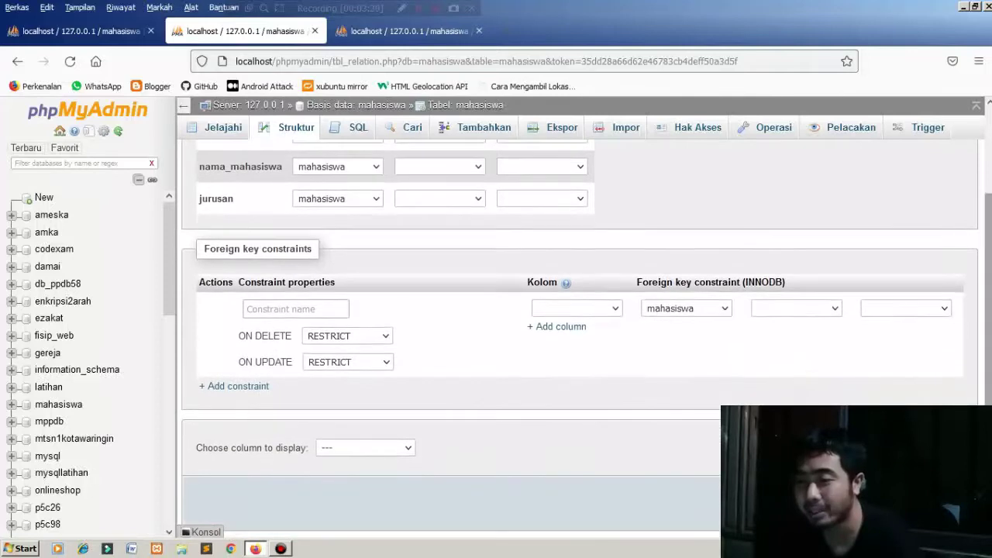
pyautogui.click(302, 308)
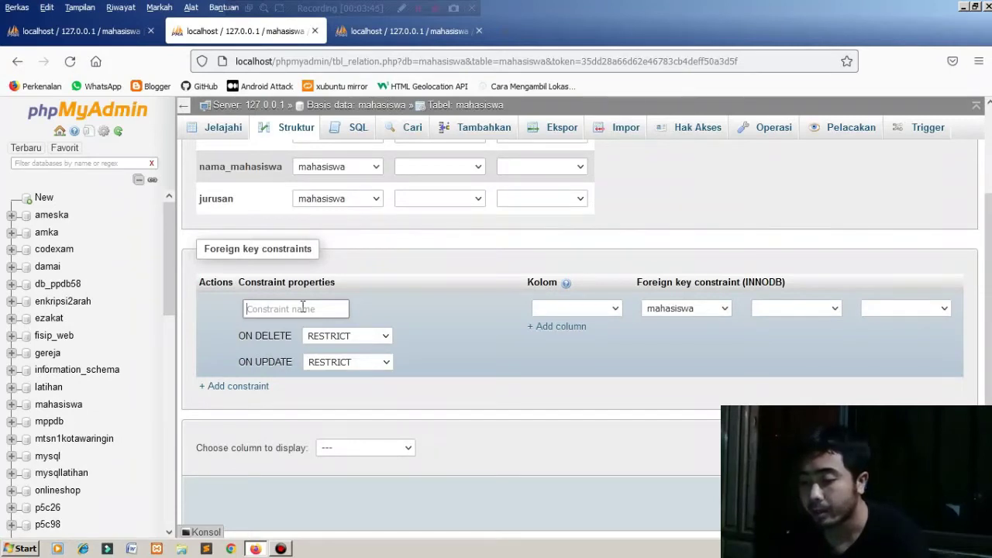
pyautogui.write('jurusan')
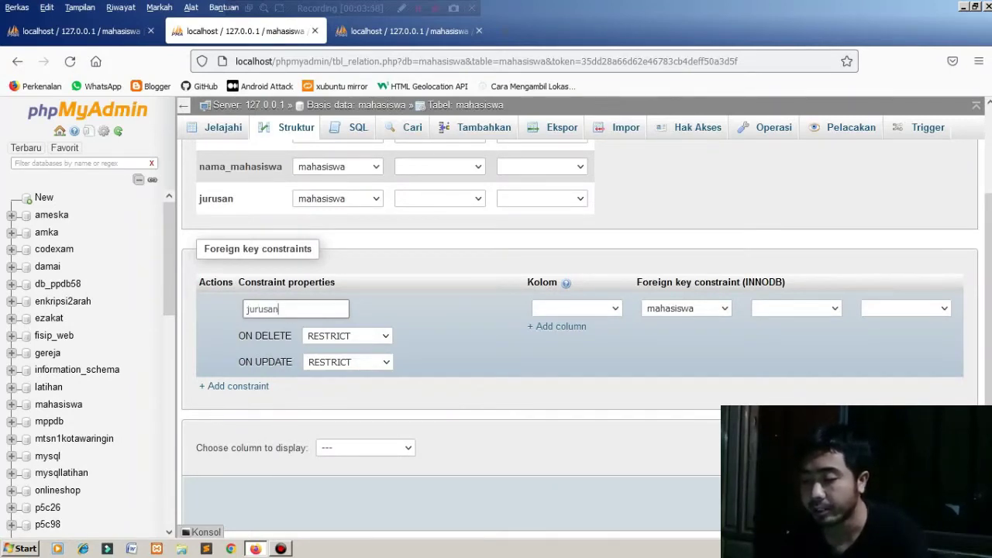
pyautogui.write('_foreign')
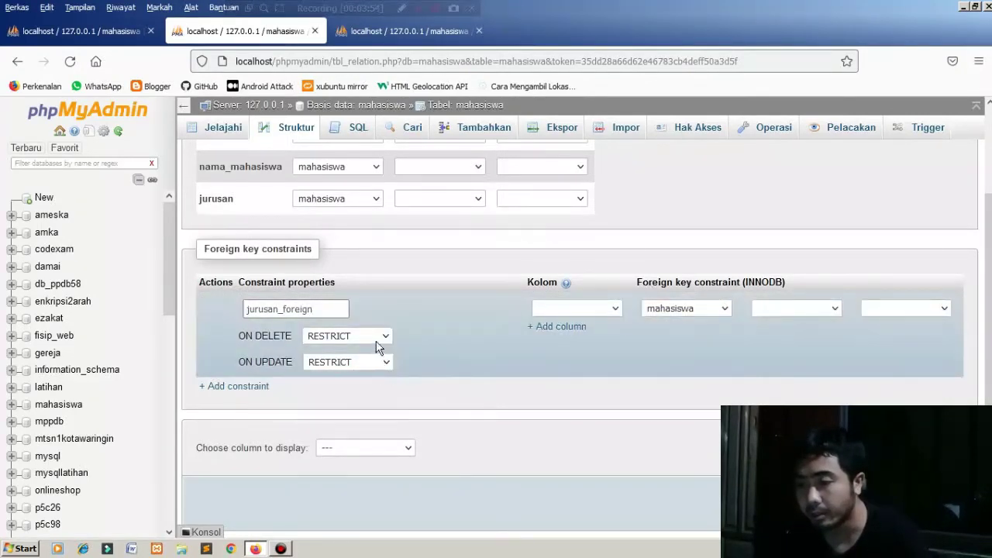
# Step: Set the ON DELETE action of the jurusan_foreign constraint to SET NULL
pyautogui.click(378, 341)
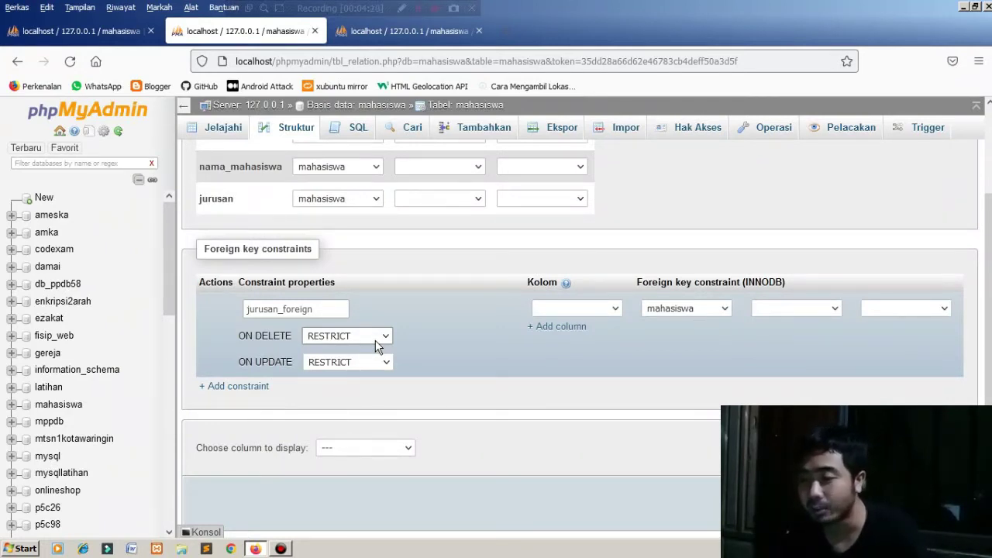
pyautogui.click(376, 340)
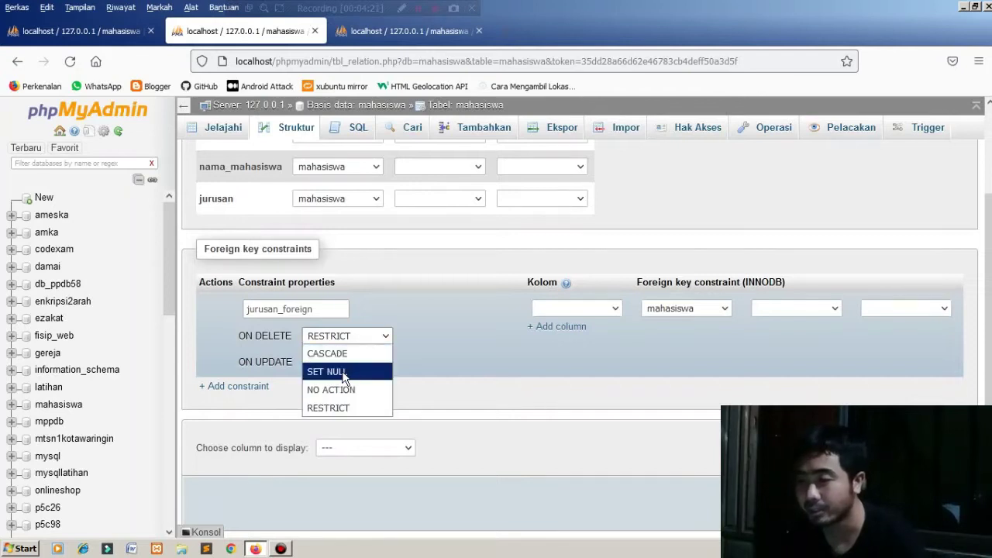
pyautogui.click(344, 372)
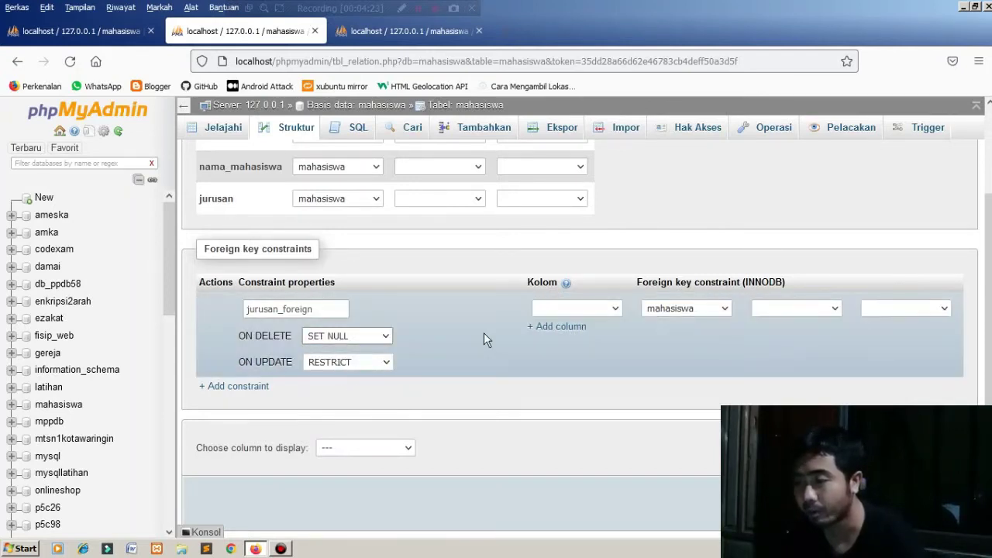
# Step: Choose jurusan as the constraint's column and keep mahasiswa as the referenced database
pyautogui.click(566, 310)
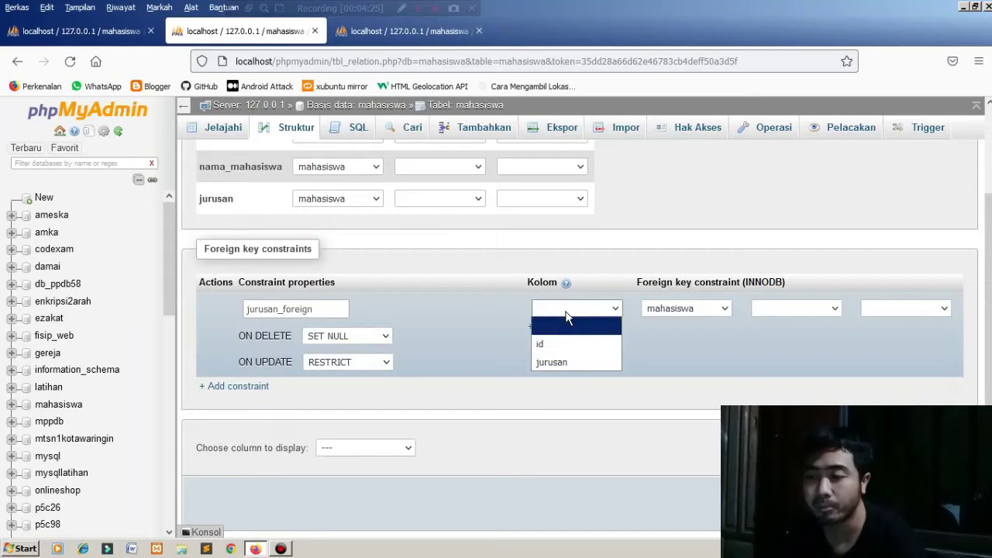
pyautogui.click(554, 363)
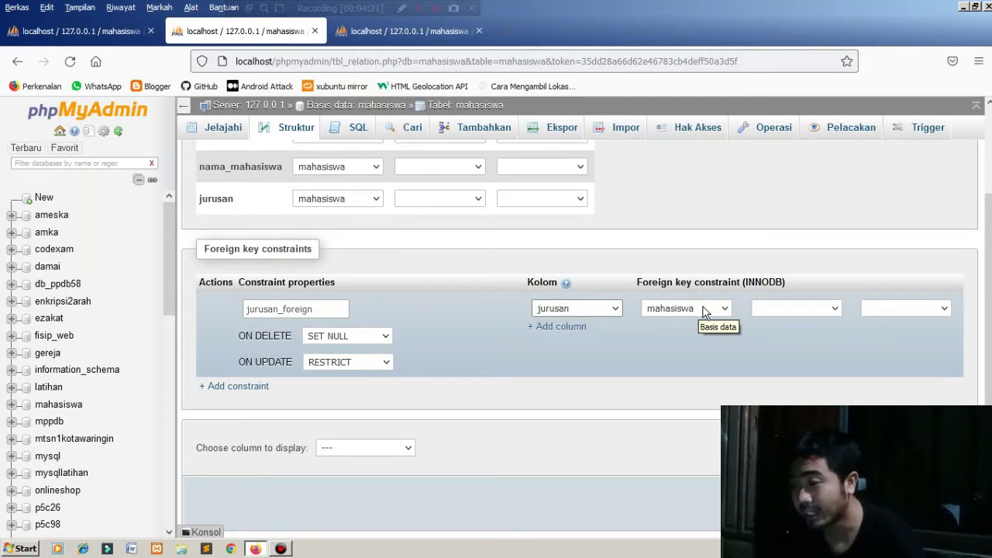
pyautogui.click(703, 311)
pyautogui.click(704, 310)
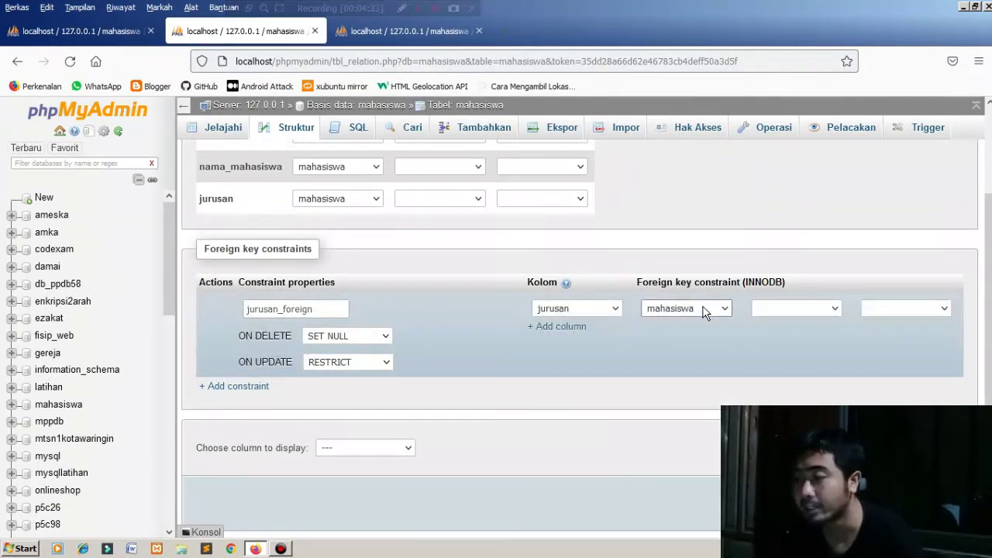
# Step: Reference the id_jurusan column of the jurusan table in the jurusan_foreign constraint and save the relation
pyautogui.click(789, 311)
pyautogui.click(771, 344)
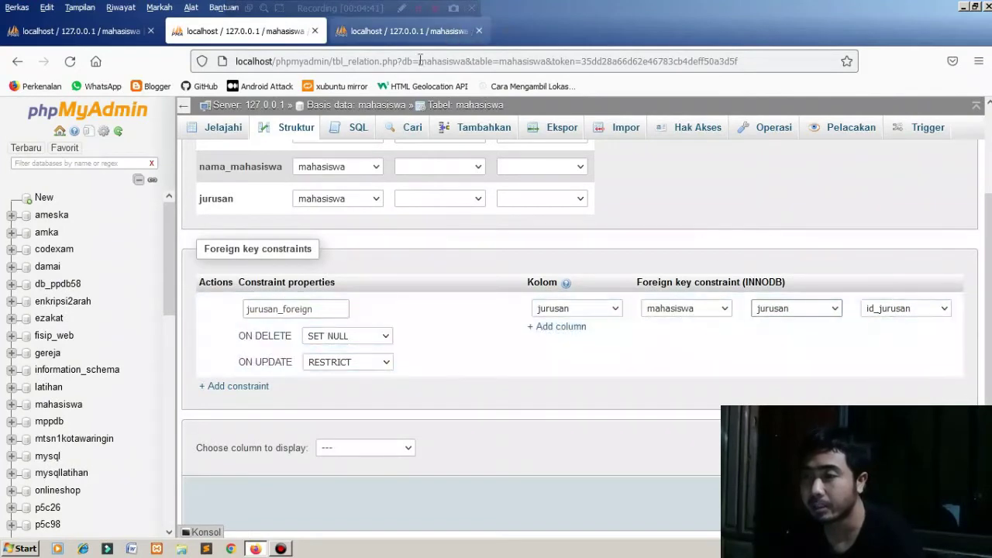
pyautogui.click(385, 31)
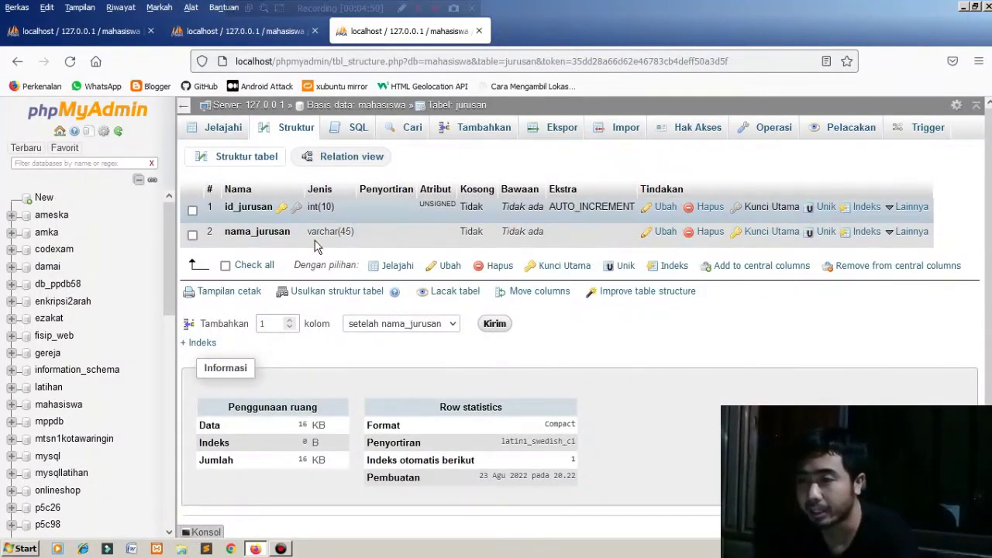
pyautogui.click(266, 33)
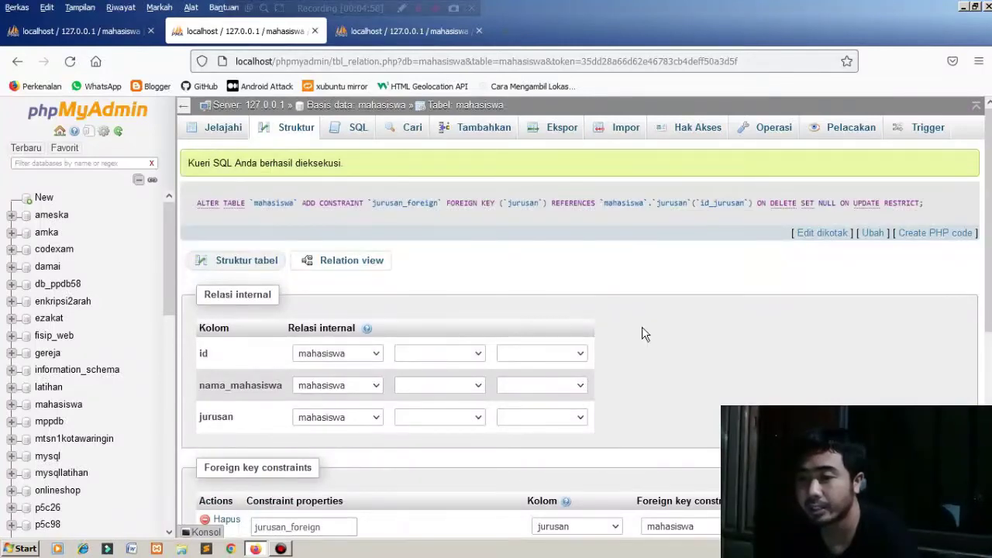
# Step: Review the structure of the mahasiswa and jurusan tables, comparing the jurusan column with id_jurusan
pyautogui.click(277, 138)
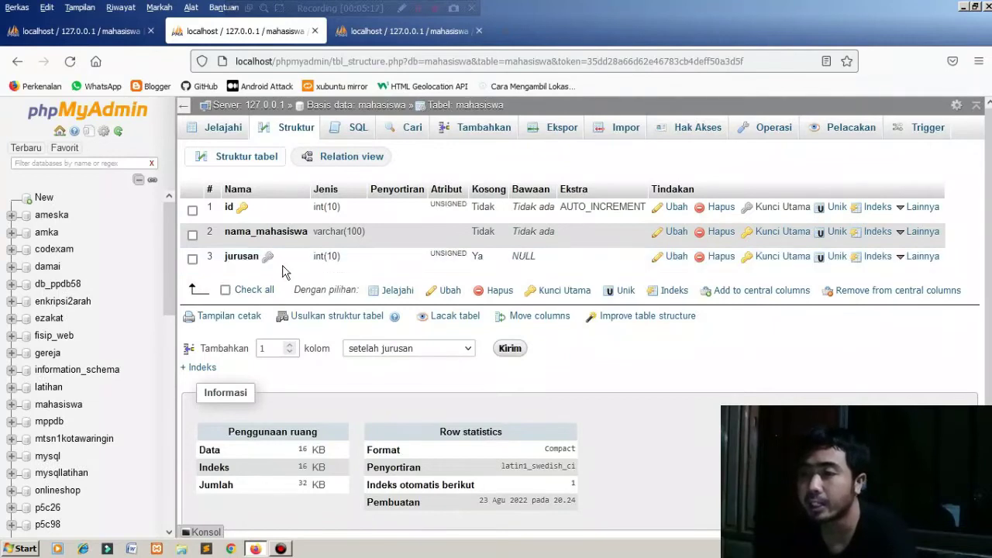
pyautogui.click(378, 32)
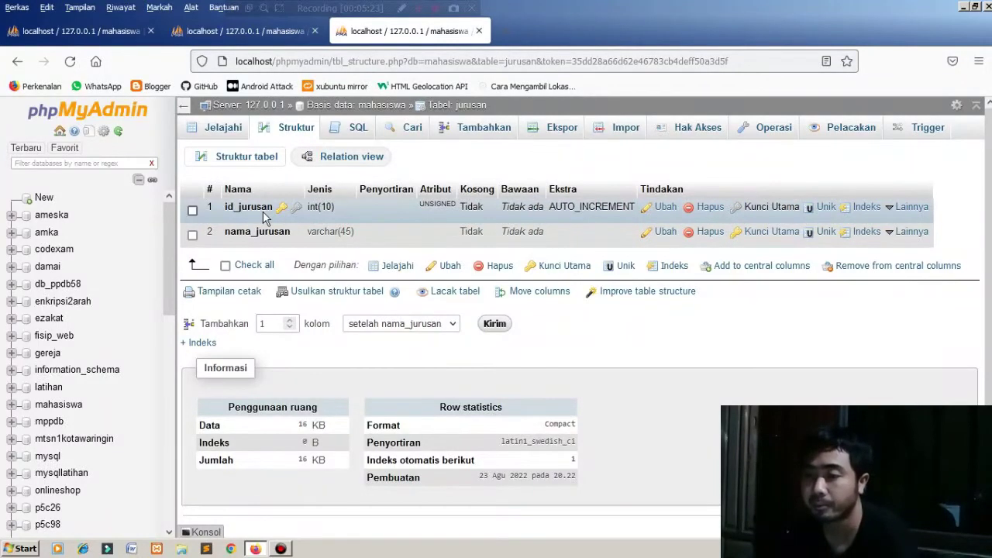
pyautogui.click(251, 39)
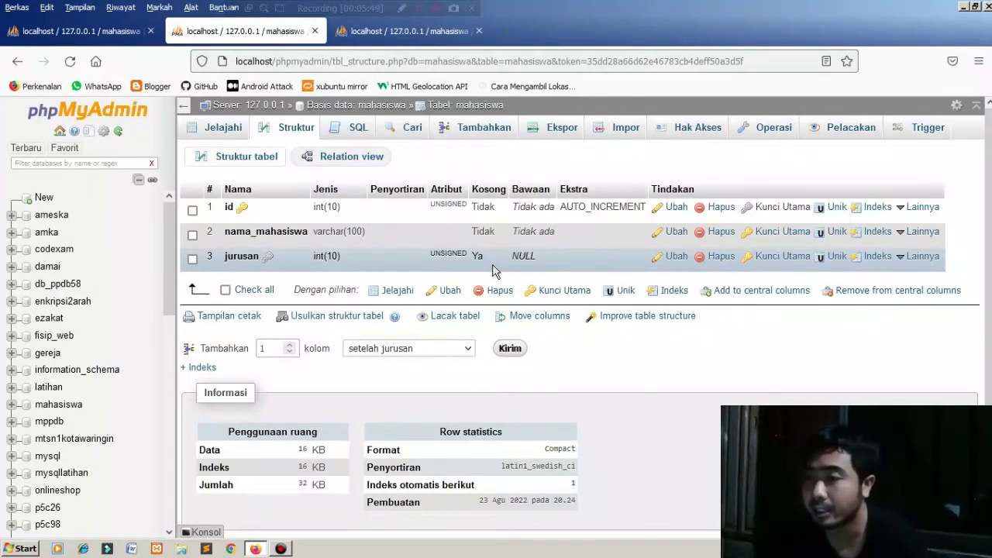
# Step: Insert two rows into the jurusan table with nama_jurusan values Ilmu Komputer and Hukum
pyautogui.click(395, 31)
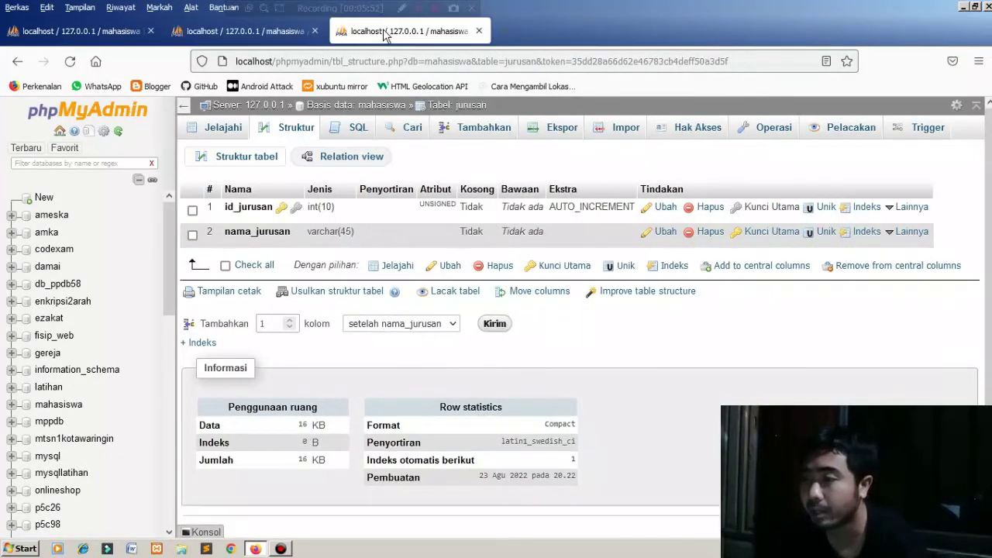
pyautogui.click(476, 138)
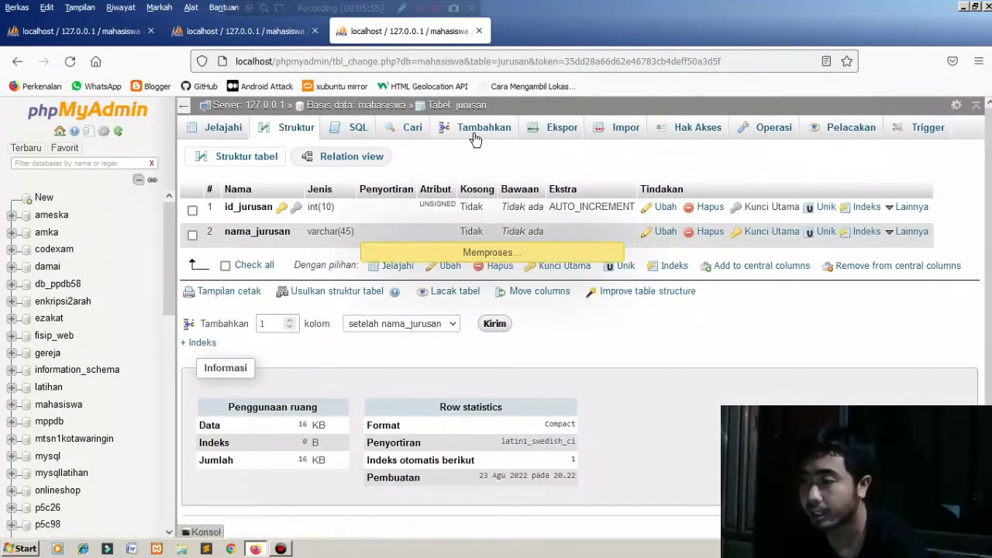
pyautogui.click(562, 219)
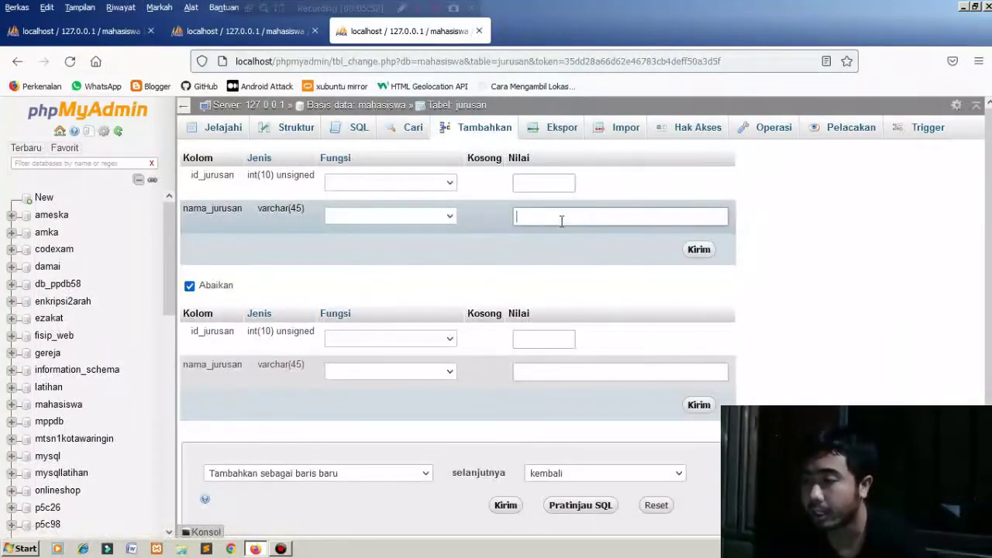
pyautogui.write('Ilmu Komputer')
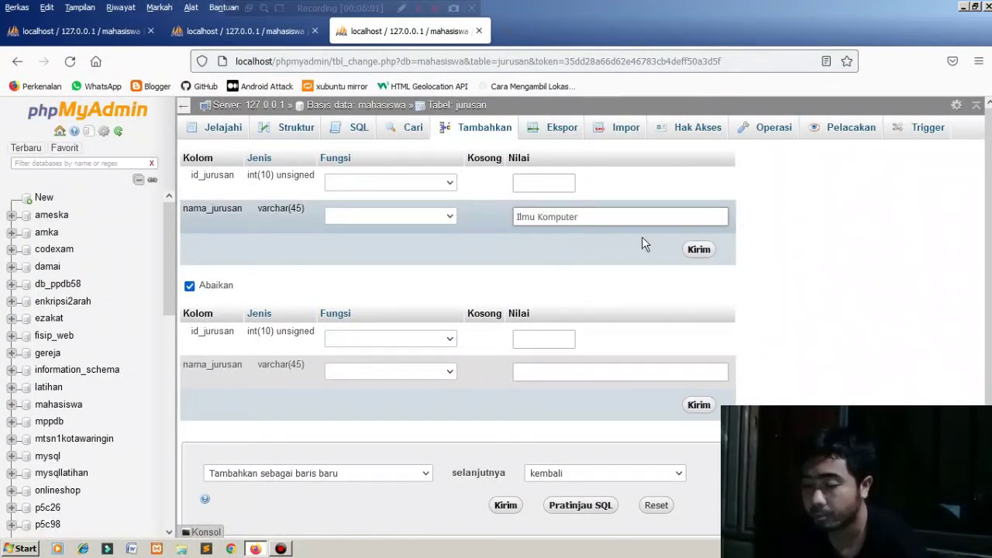
pyautogui.click(563, 373)
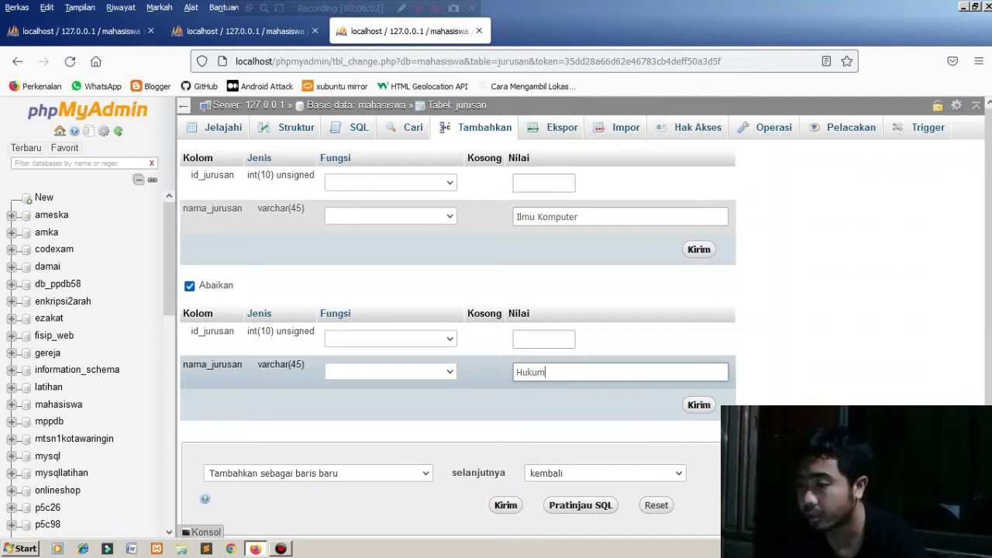
pyautogui.scroll(-1, 888, 370)
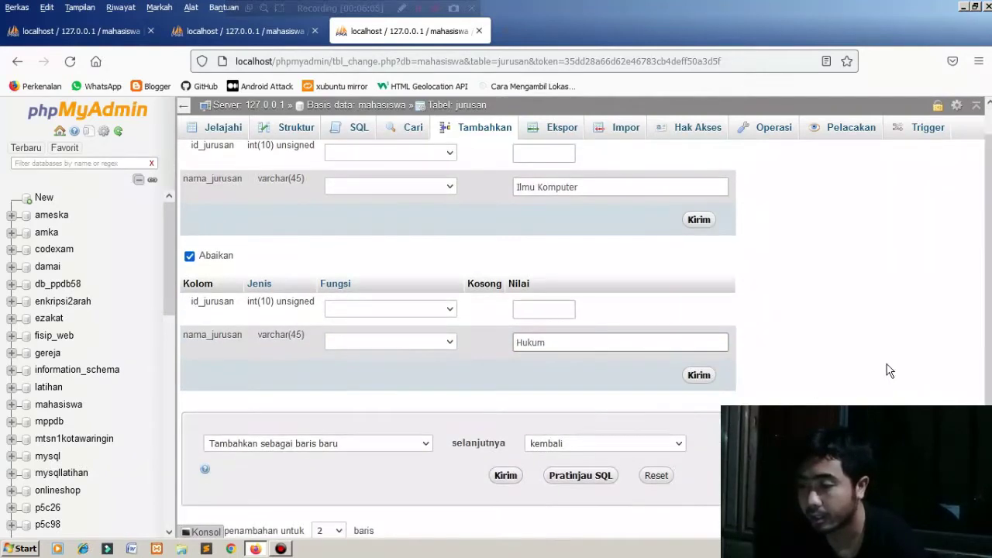
pyautogui.click(700, 377)
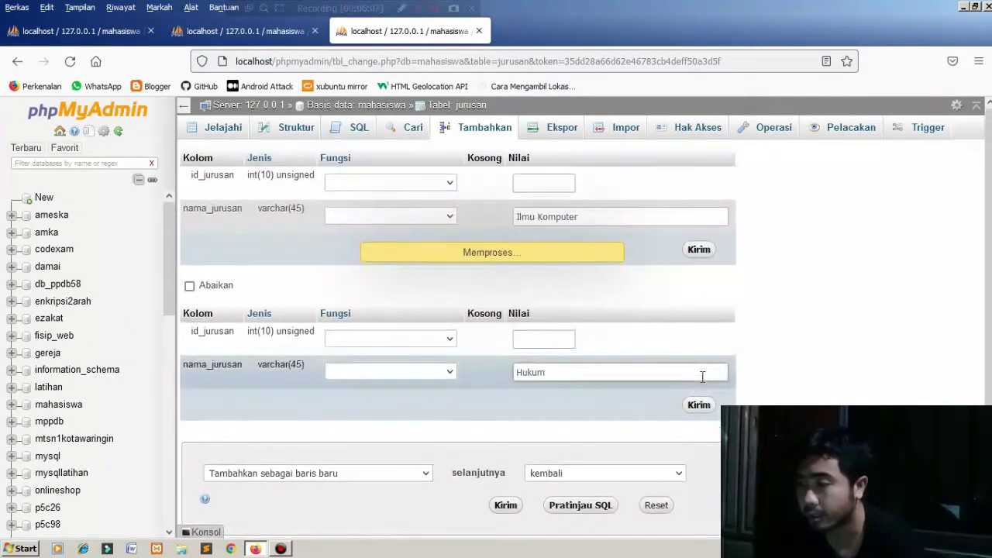
# Step: Edit the jurusan INSERT query, replacing Ilmu Komputer with Ilmu Pertanian and Hukum with Teknik
pyautogui.scroll(-2, 702, 380)
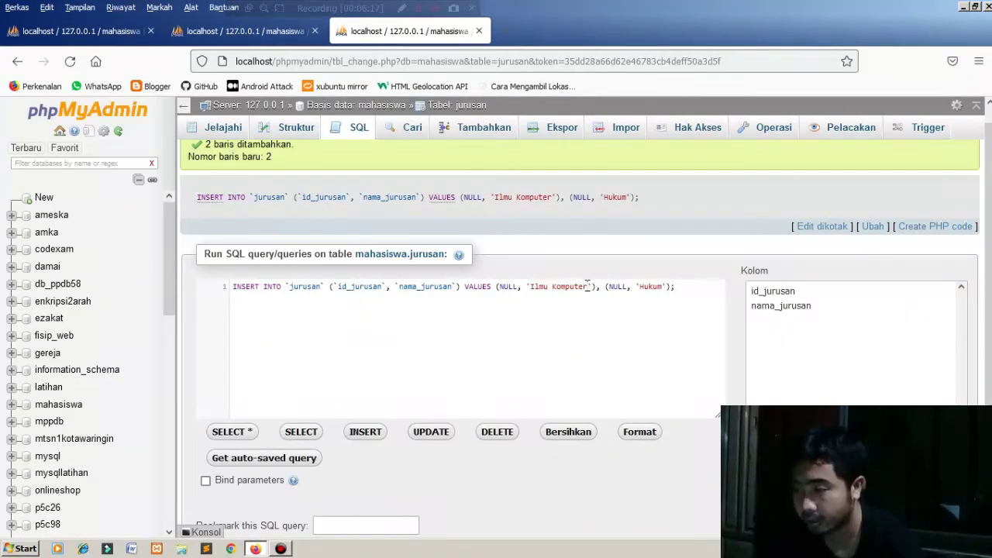
pyautogui.press('BackSpace')
pyautogui.press('BackSpace')
pyautogui.press('BackSpace')
pyautogui.press('BackSpace')
pyautogui.press('BackSpace')
pyautogui.press('BackSpace')
pyautogui.press('BackSpace')
pyautogui.press('BackSpace')
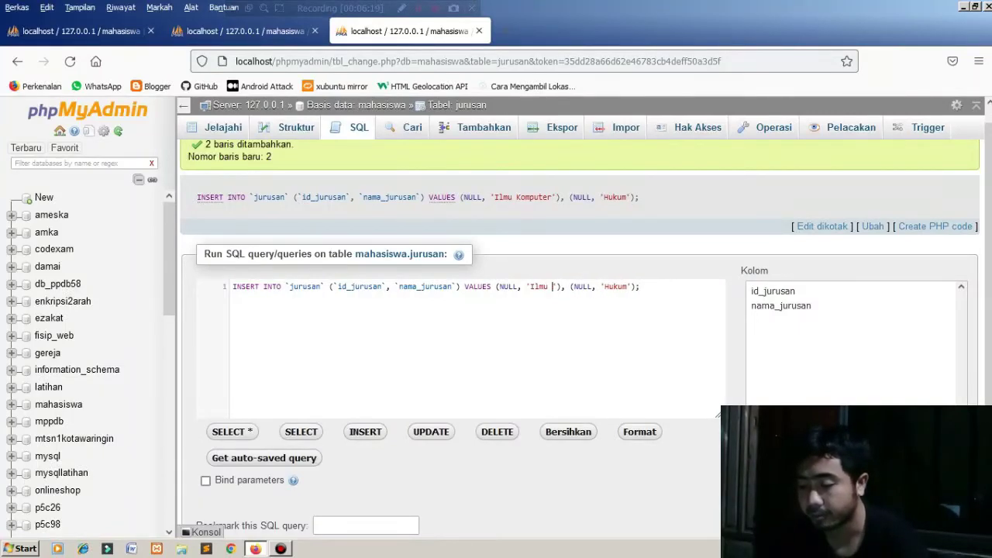
pyautogui.write('Pertanian')
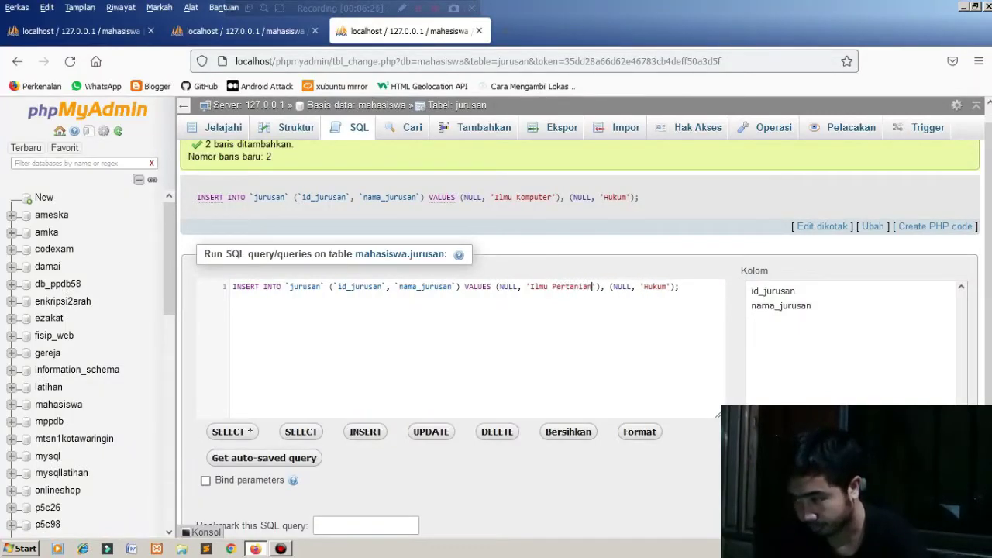
pyautogui.press('BackSpace')
pyautogui.press('BackSpace')
pyautogui.press('BackSpace')
pyautogui.press('BackSpace')
pyautogui.press('BackSpace')
pyautogui.write('Teknik')
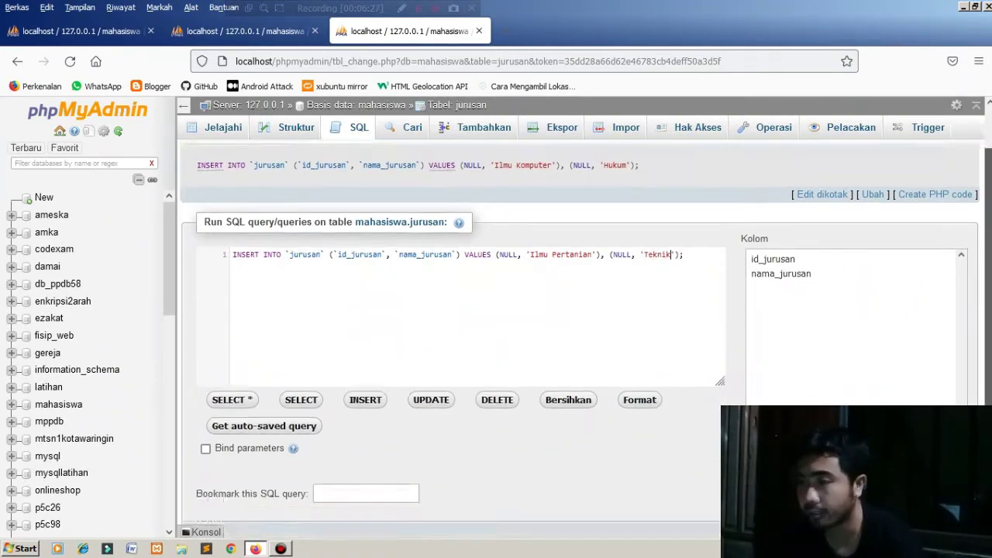
# Step: Run the edited INSERT query and browse the rows of the jurusan table
pyautogui.scroll(-3, 987, 348)
pyautogui.hotkey('ctrl', 'Return')
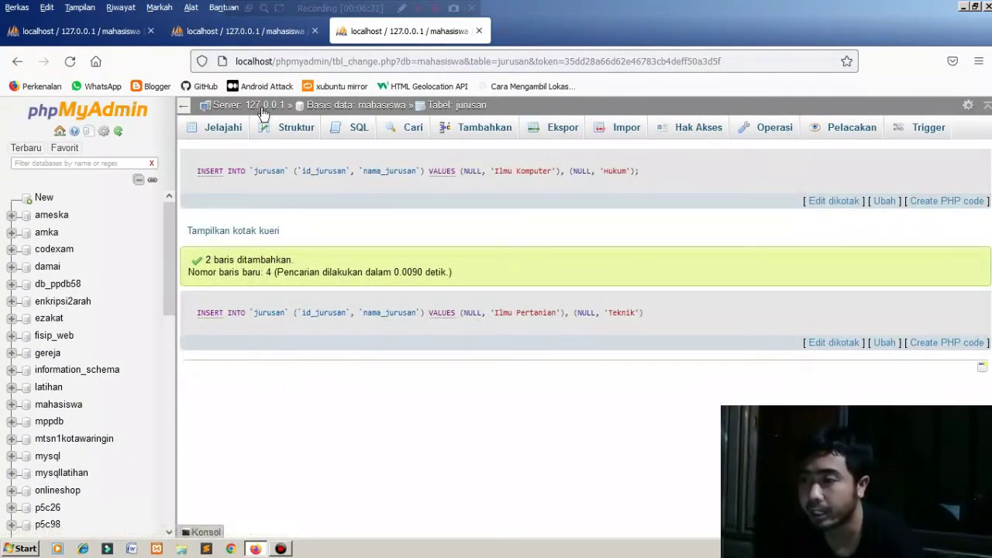
pyautogui.click(217, 132)
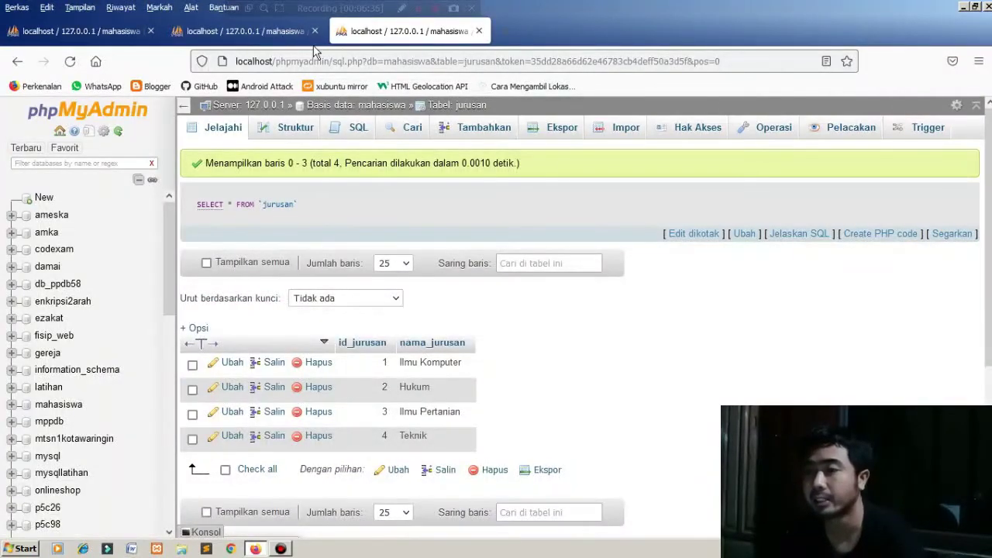
# Step: Start inserting rows into the mahasiswa table, filling the first with a student's name and jurusan 3
pyautogui.click(282, 35)
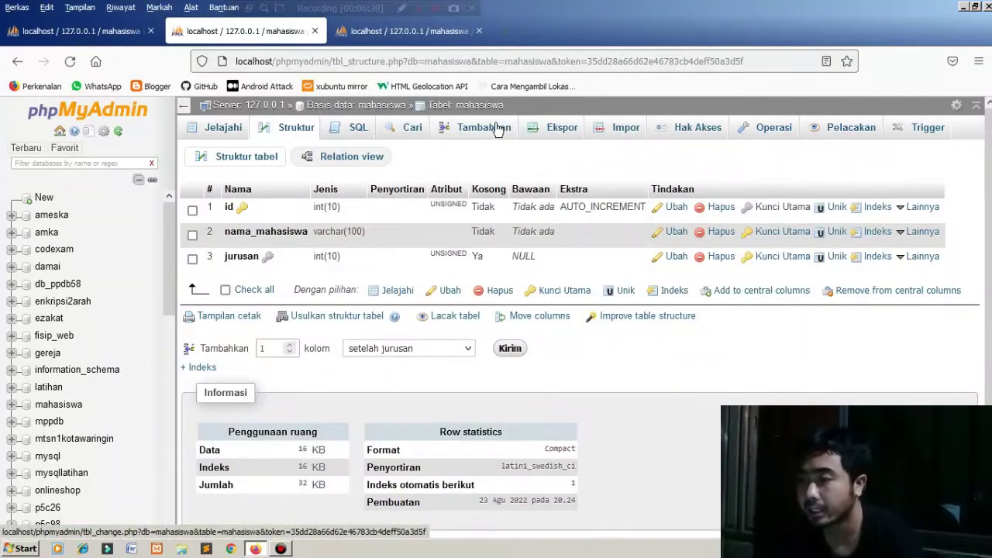
pyautogui.click(496, 130)
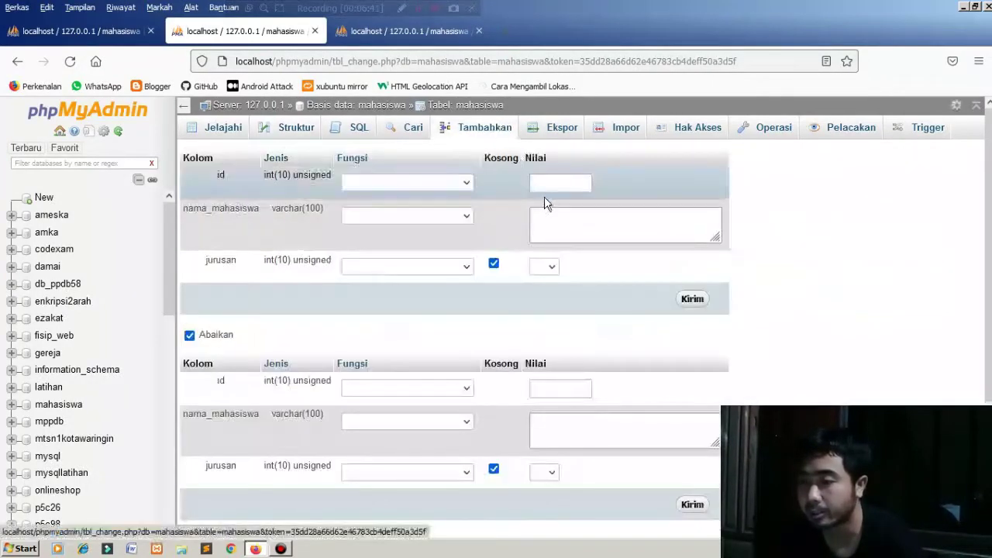
pyautogui.click(551, 220)
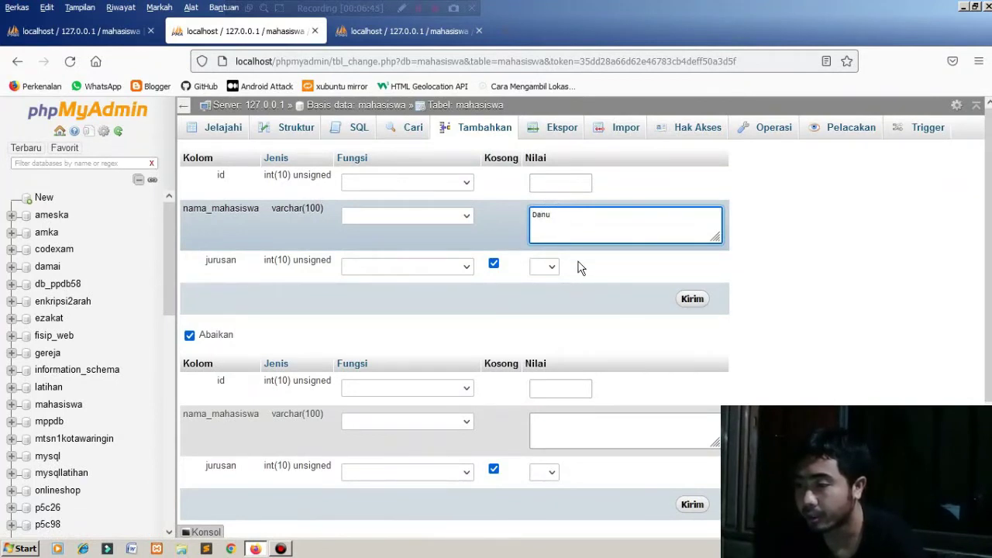
pyautogui.click(546, 266)
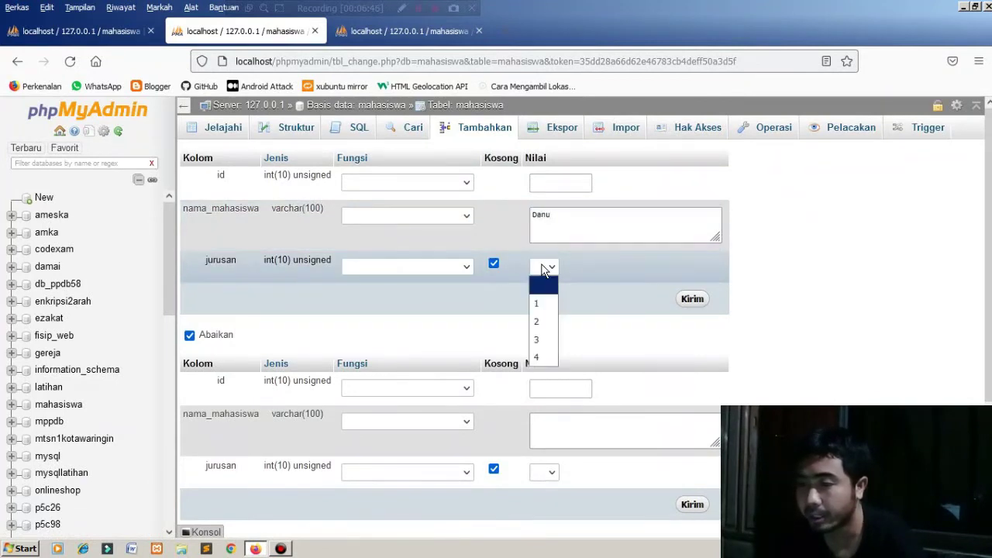
pyautogui.click(540, 341)
# Step: Fill the second mahasiswa row with another student's name and jurusan 1
pyautogui.scroll(-1, 930, 274)
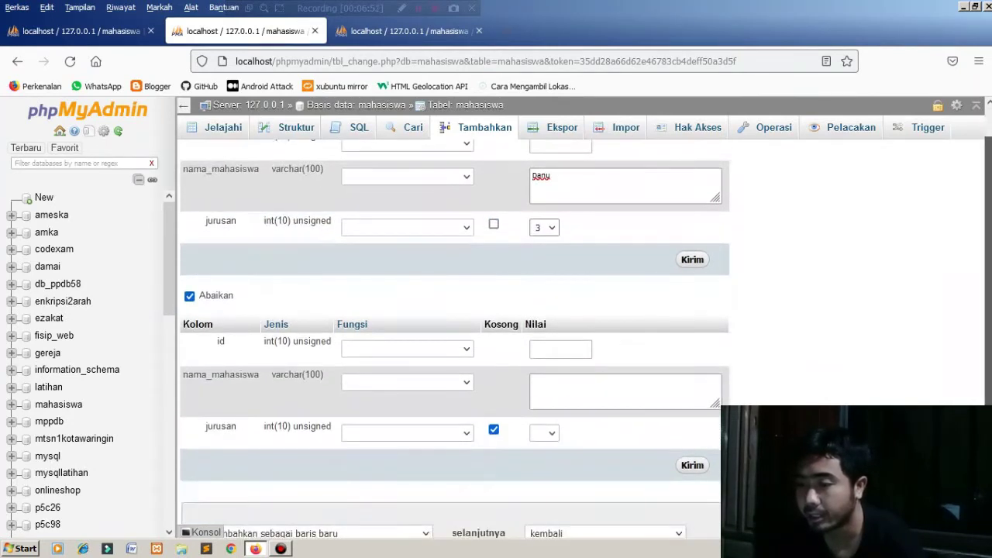
pyautogui.click(583, 394)
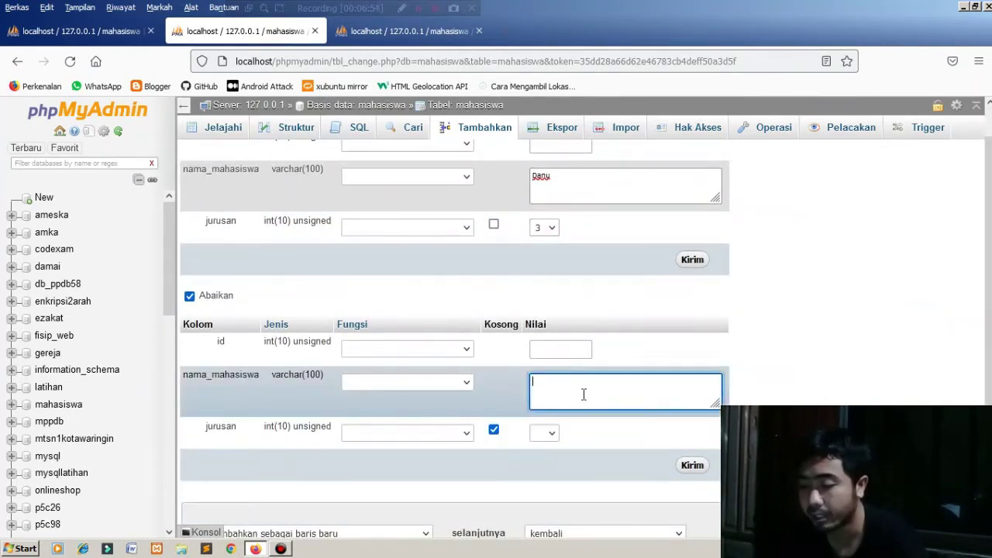
pyautogui.write('Ridw')
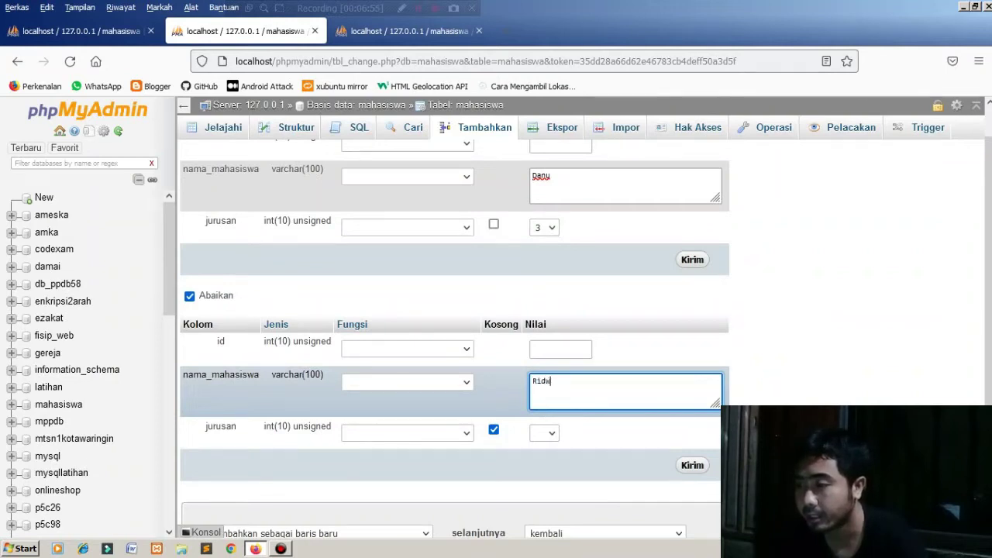
pyautogui.write('an')
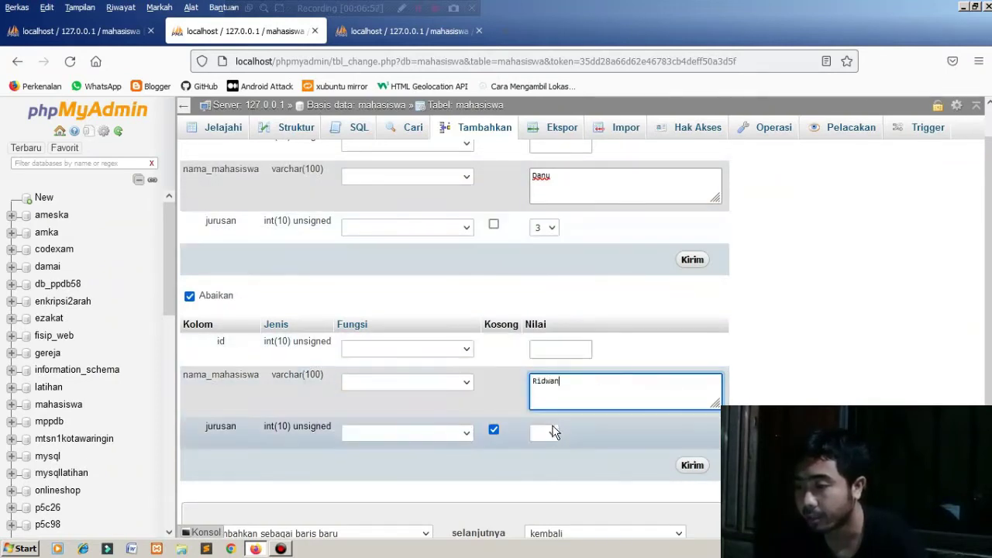
pyautogui.click(551, 435)
pyautogui.click(536, 470)
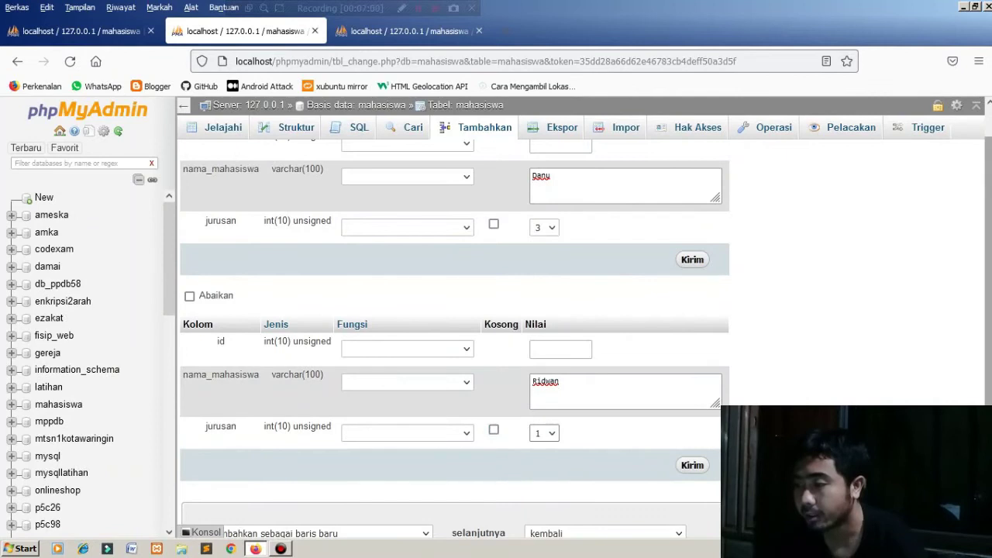
# Step: Submit both student rows and browse the mahasiswa table
pyautogui.scroll(-3, 536, 469)
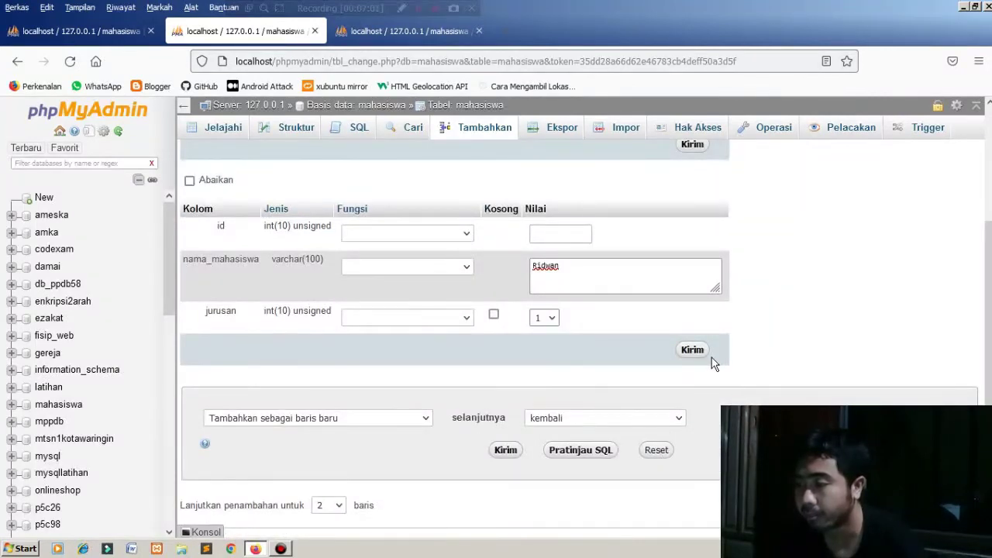
pyautogui.click(693, 351)
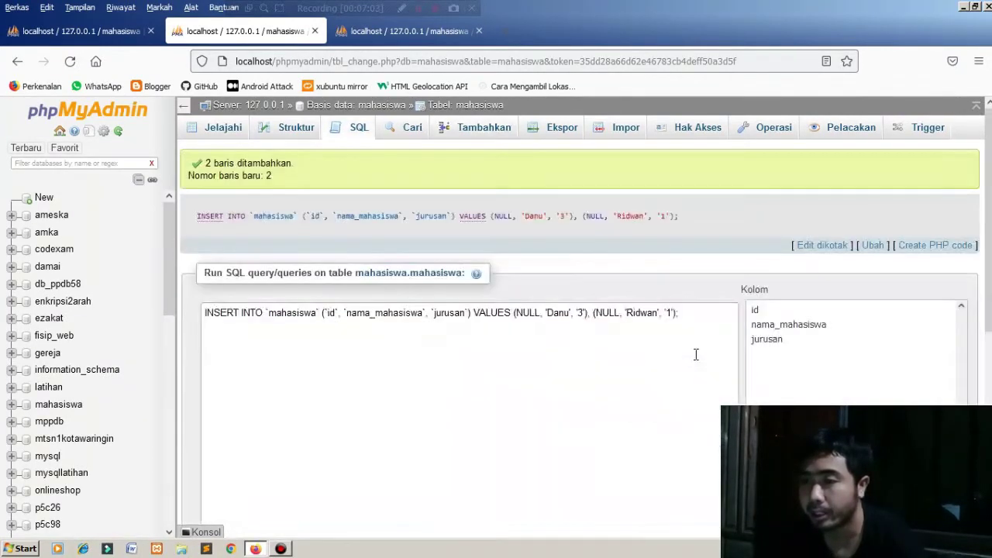
pyautogui.click(223, 129)
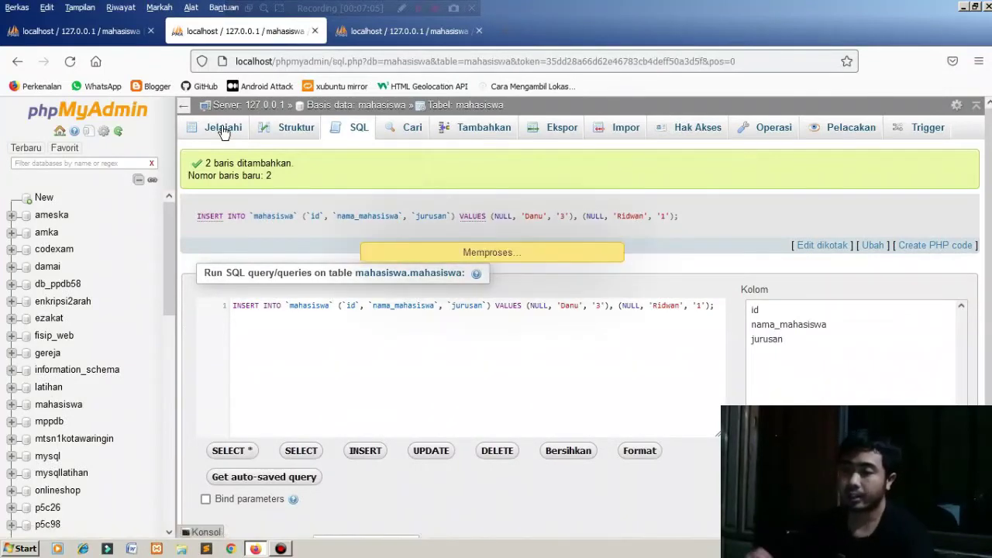